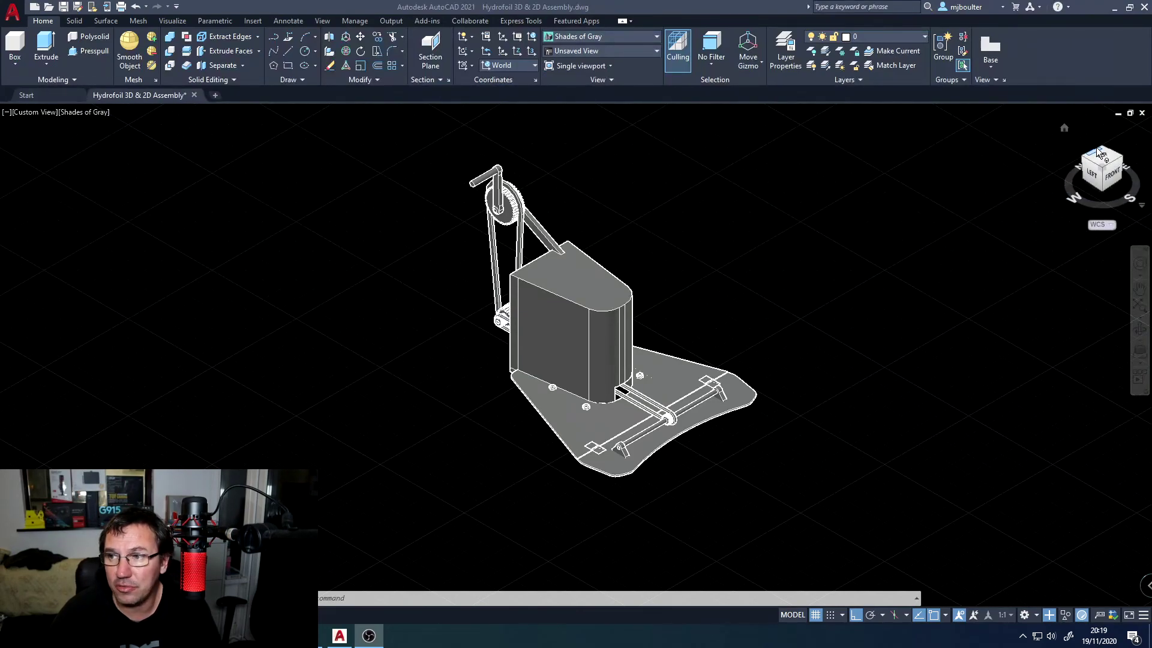
Switch to the top plan view with north up and shift the model upward.
{"action": "left_click", "coordinate": [971, 240]}
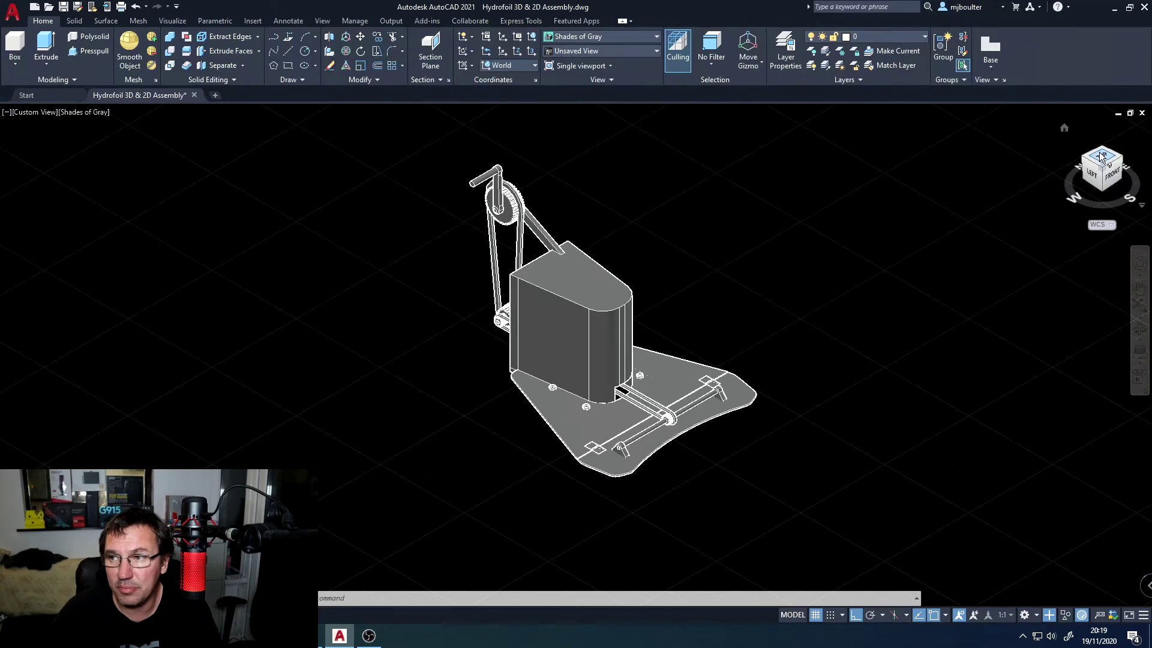
{"action": "left_click", "coordinate": [1104, 163]}
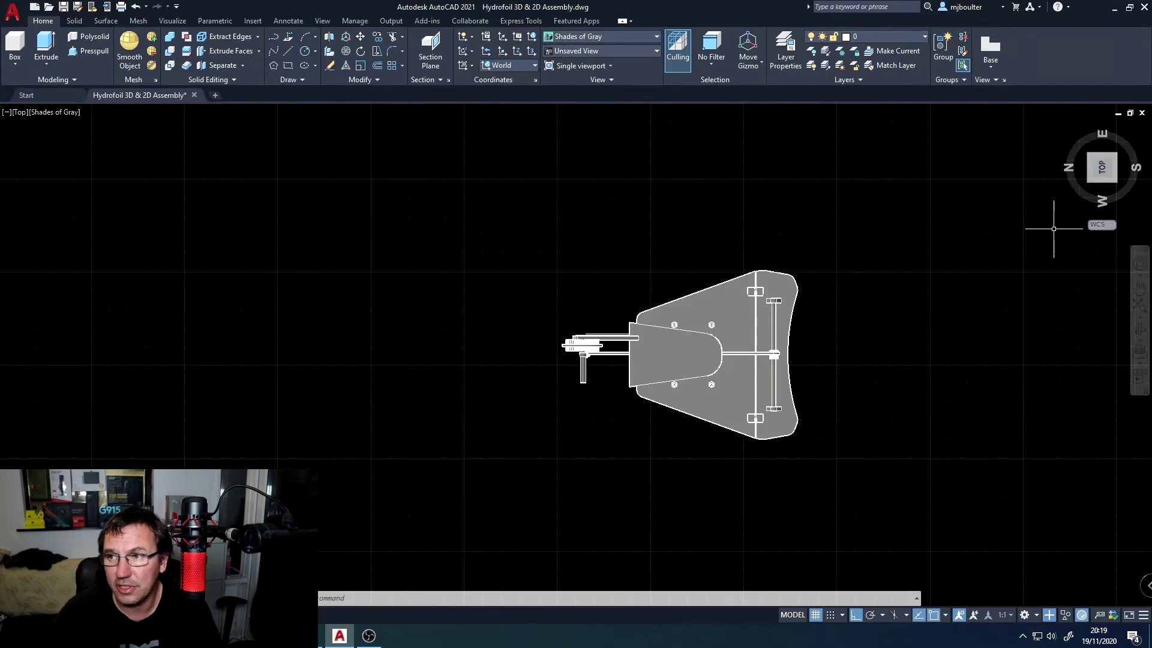
{"action": "left_click", "coordinate": [1136, 131]}
{"action": "middle_click_drag", "start_coordinate": [749, 404], "coordinate": [740, 264]}
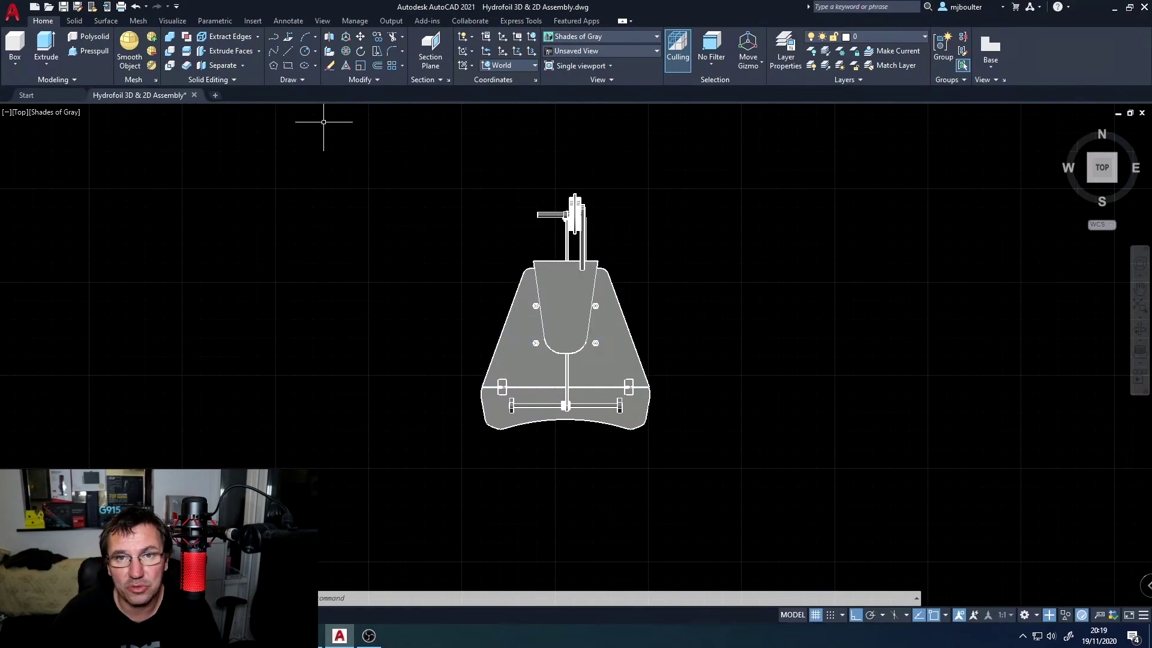
Draw a centre-based ellipse around the model, longer front-to-back than side-to-side.
{"action": "left_click", "coordinate": [304, 67]}
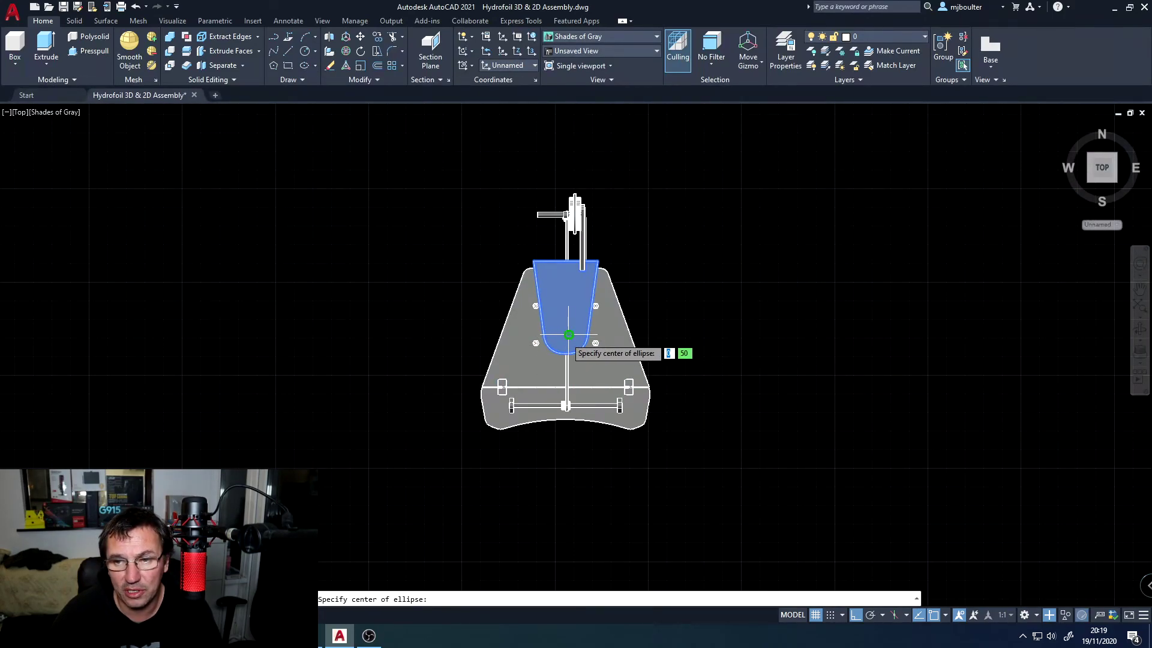
{"action": "left_click", "coordinate": [569, 334]}
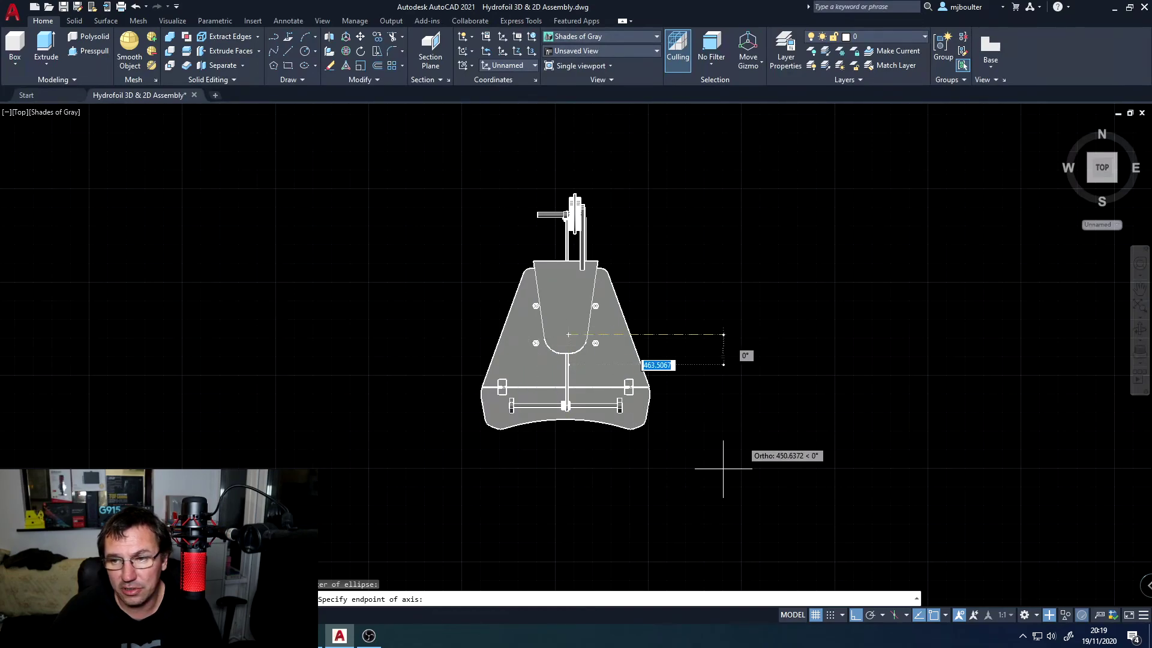
{"action": "left_click", "coordinate": [739, 334]}
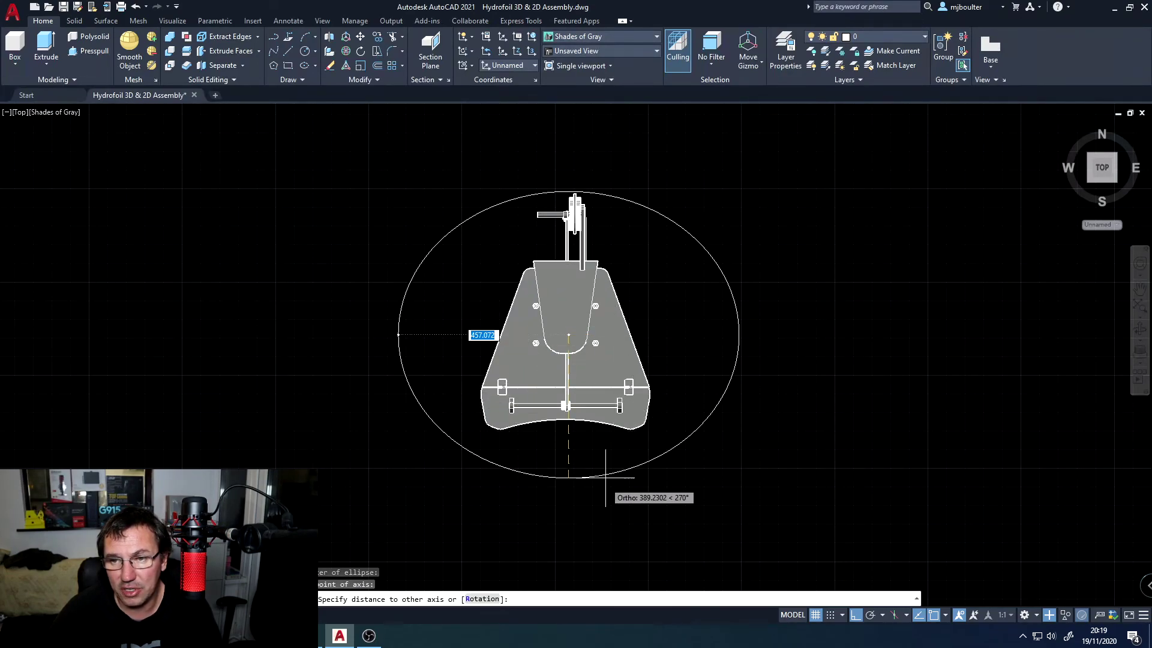
{"action": "middle_click_drag", "start_coordinate": [600, 543], "coordinate": [579, 427]}
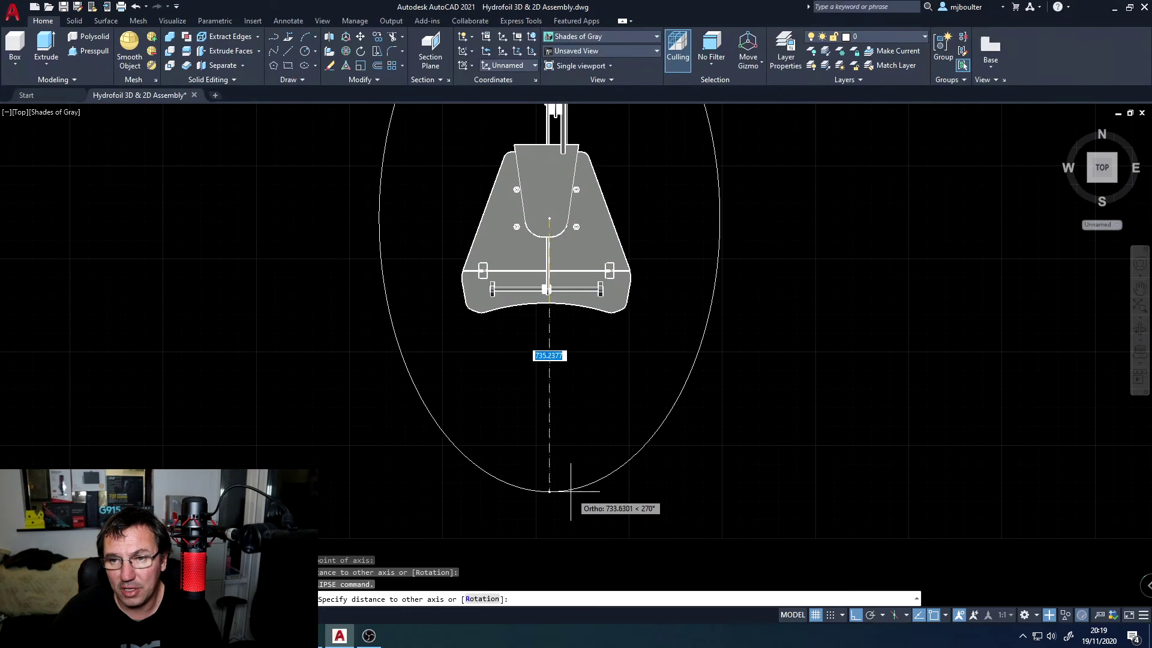
{"action": "left_click", "coordinate": [570, 512]}
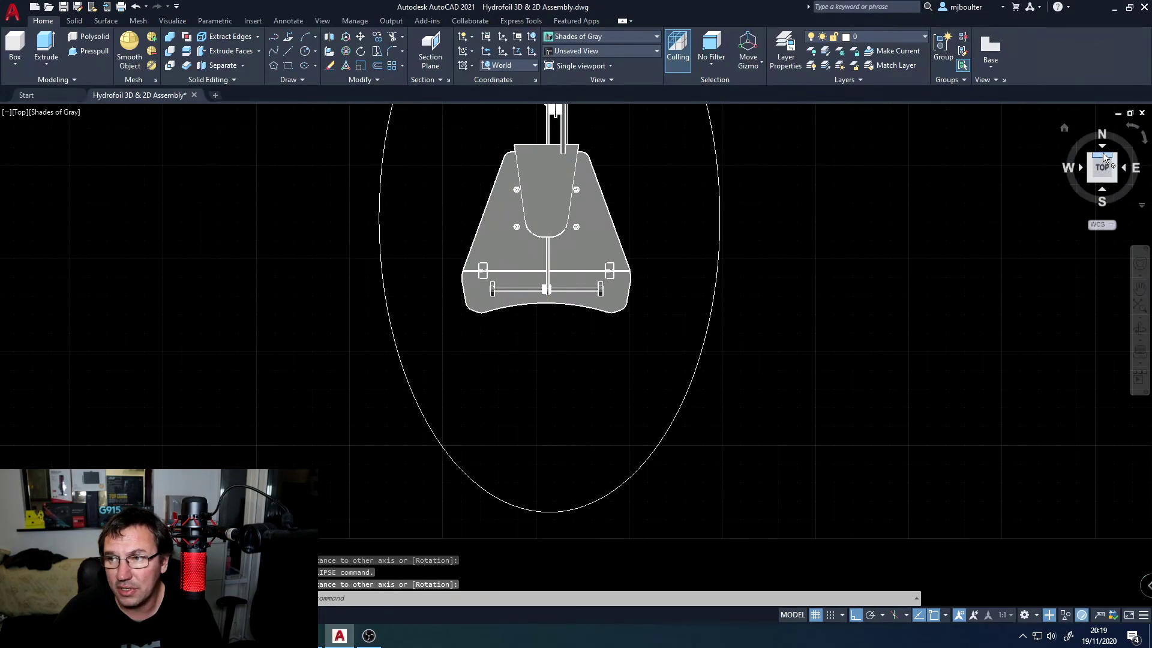
Return to an isometric view and move the ellipse straight up in Z from the box top.
{"action": "left_click", "coordinate": [1087, 182]}
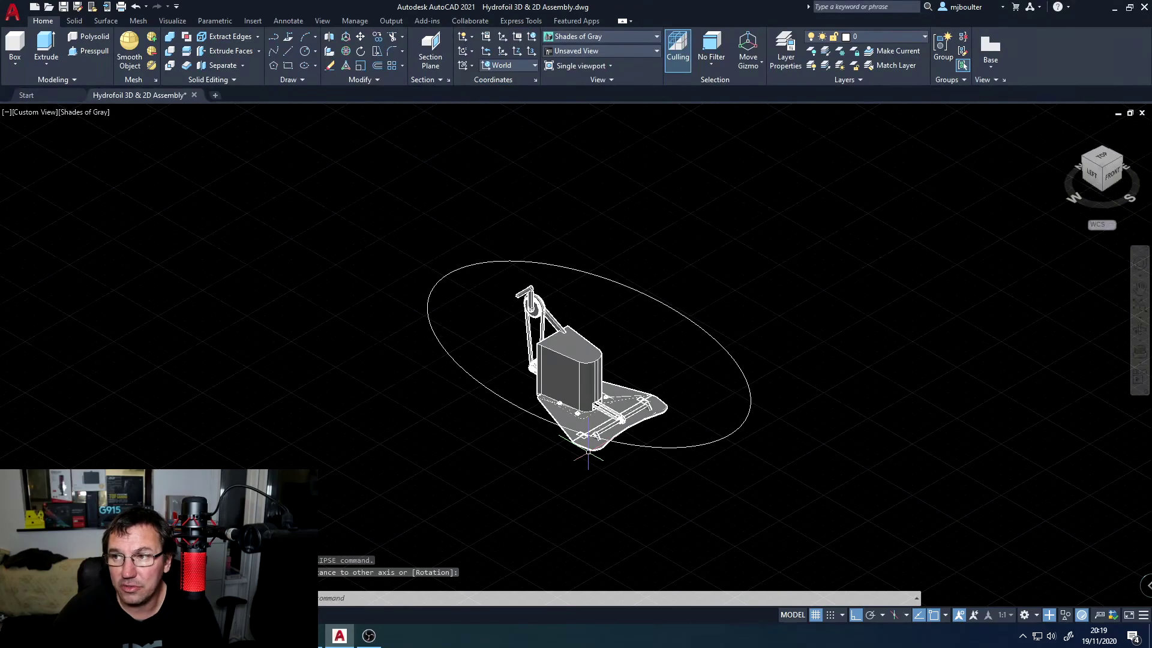
{"action": "middle_click_drag", "start_coordinate": [589, 459], "coordinate": [612, 447], "text": "shift"}
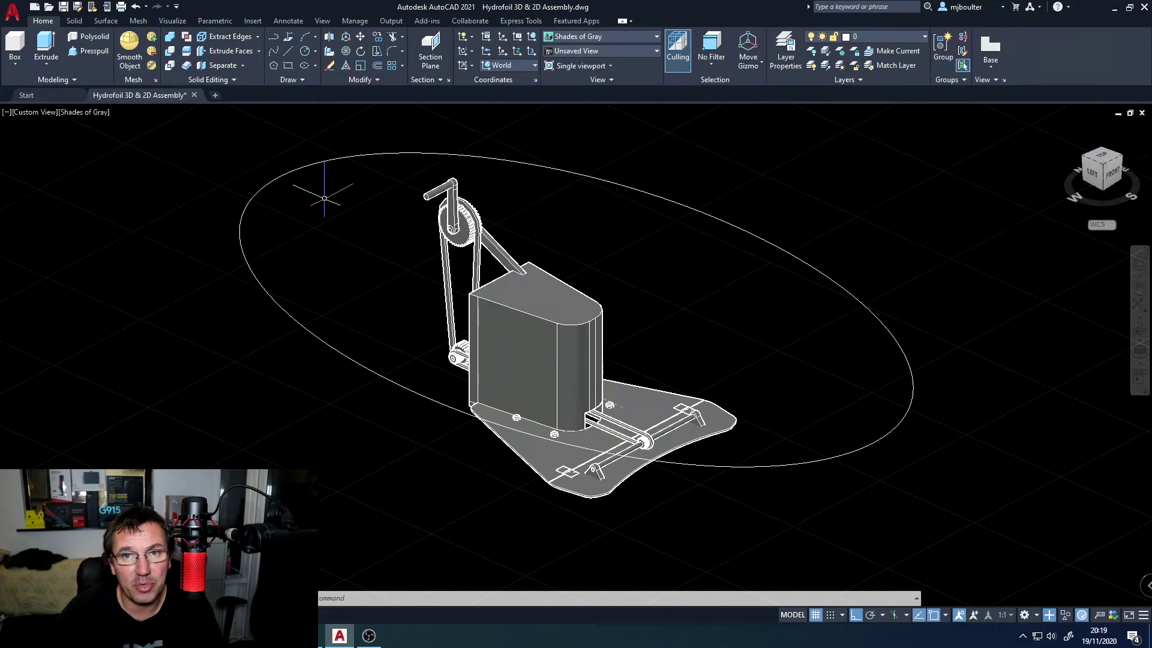
{"action": "type", "text": "m"}
{"action": "key", "text": "Return"}
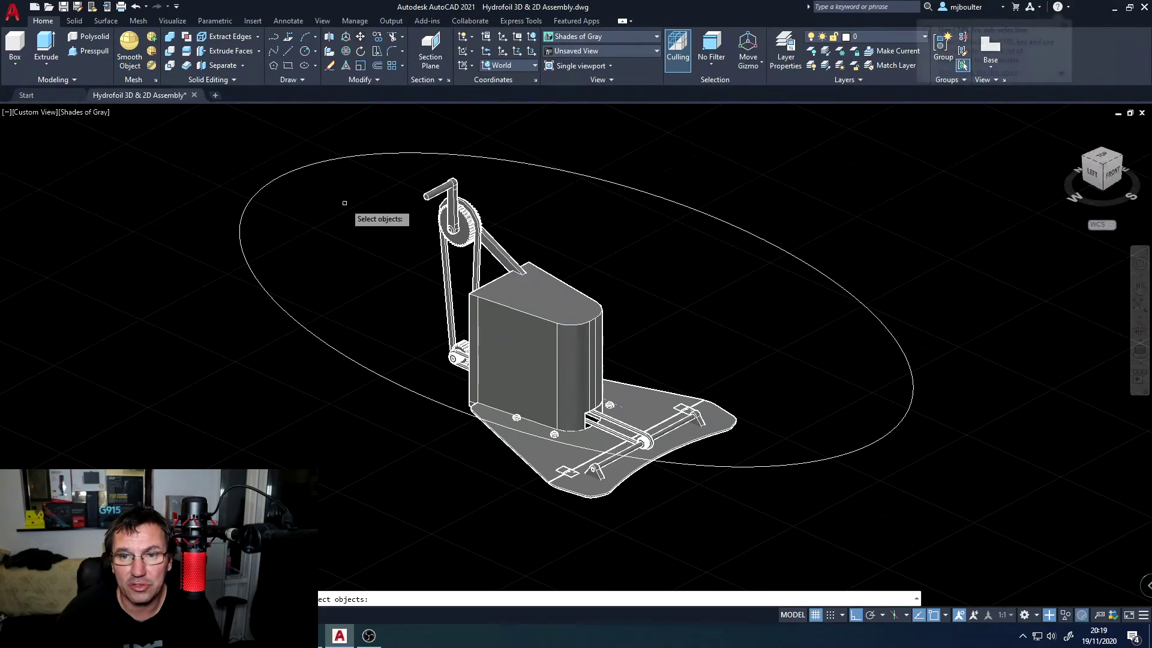
{"action": "left_click", "coordinate": [356, 370]}
{"action": "key", "text": "Return"}
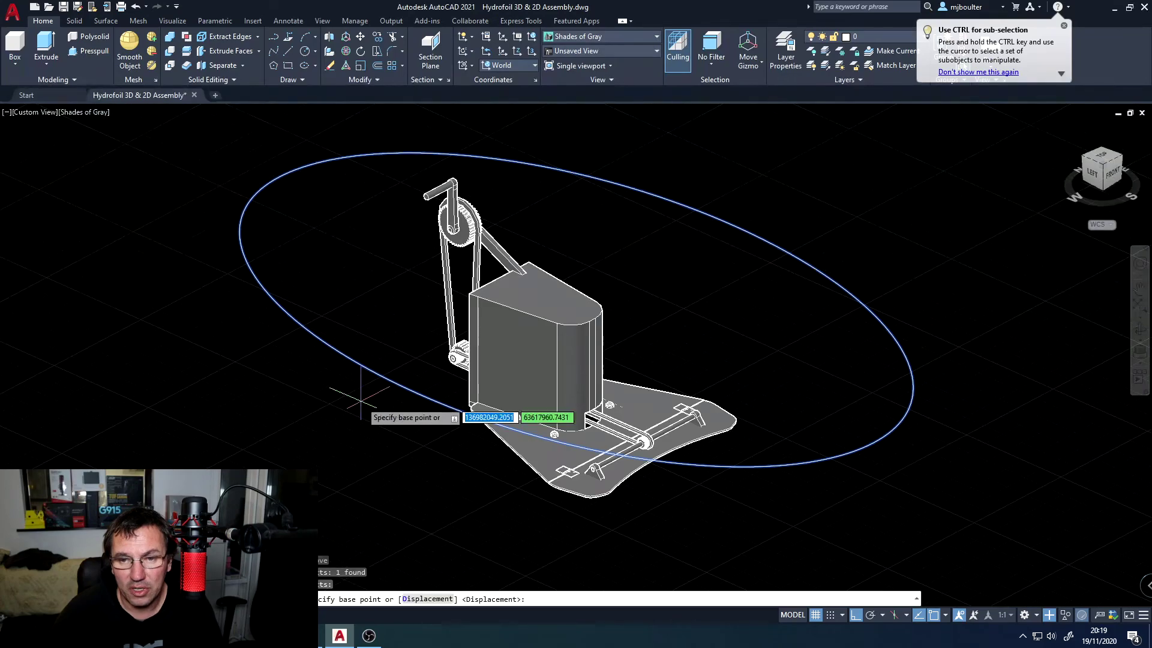
{"action": "left_click", "coordinate": [575, 310]}
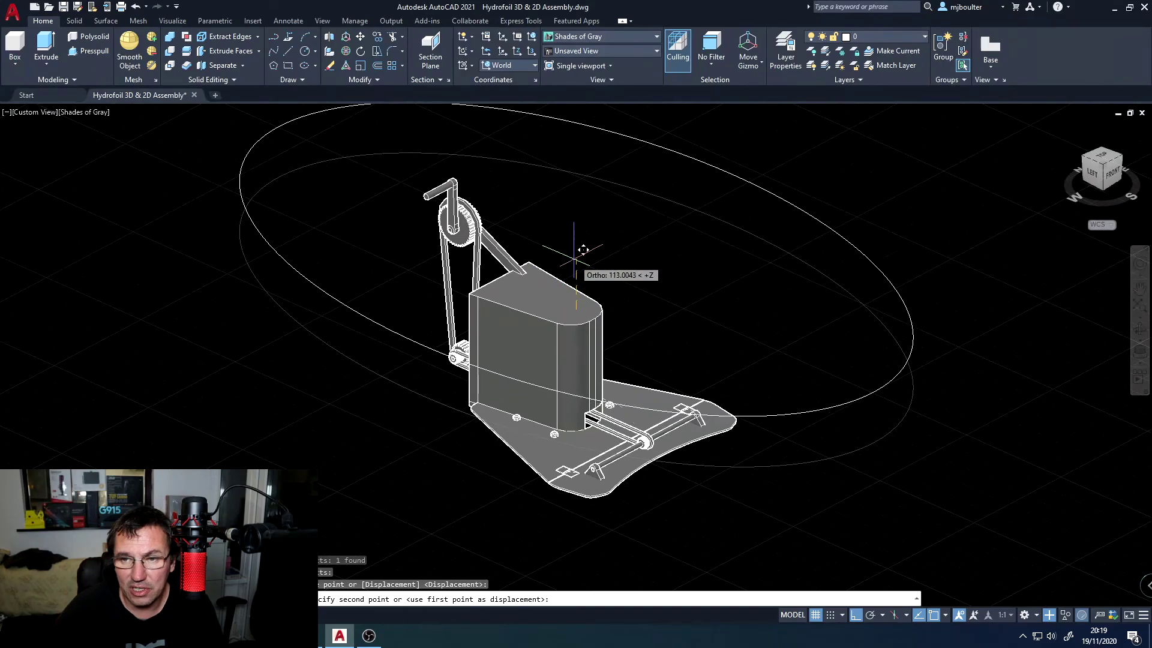
{"action": "left_click", "coordinate": [580, 267]}
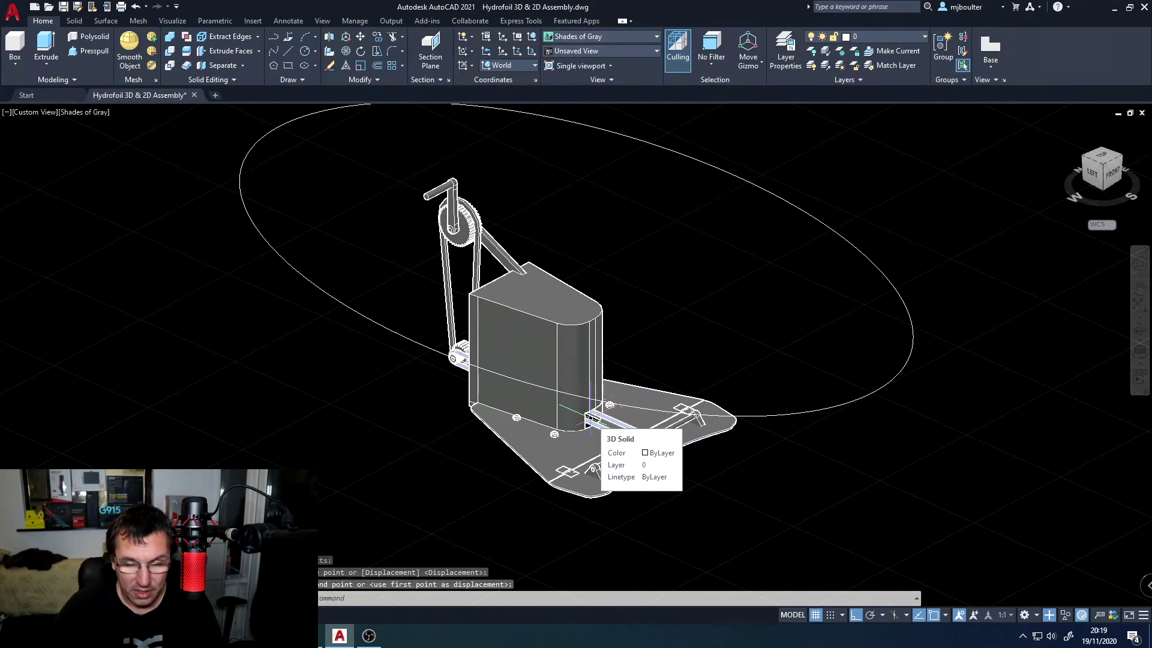
Zoom out, show the Visualize ribbon tab and check its panel visibility options.
{"action": "scroll", "coordinate": [601, 400], "scroll_direction": "down", "scroll_amount": 2}
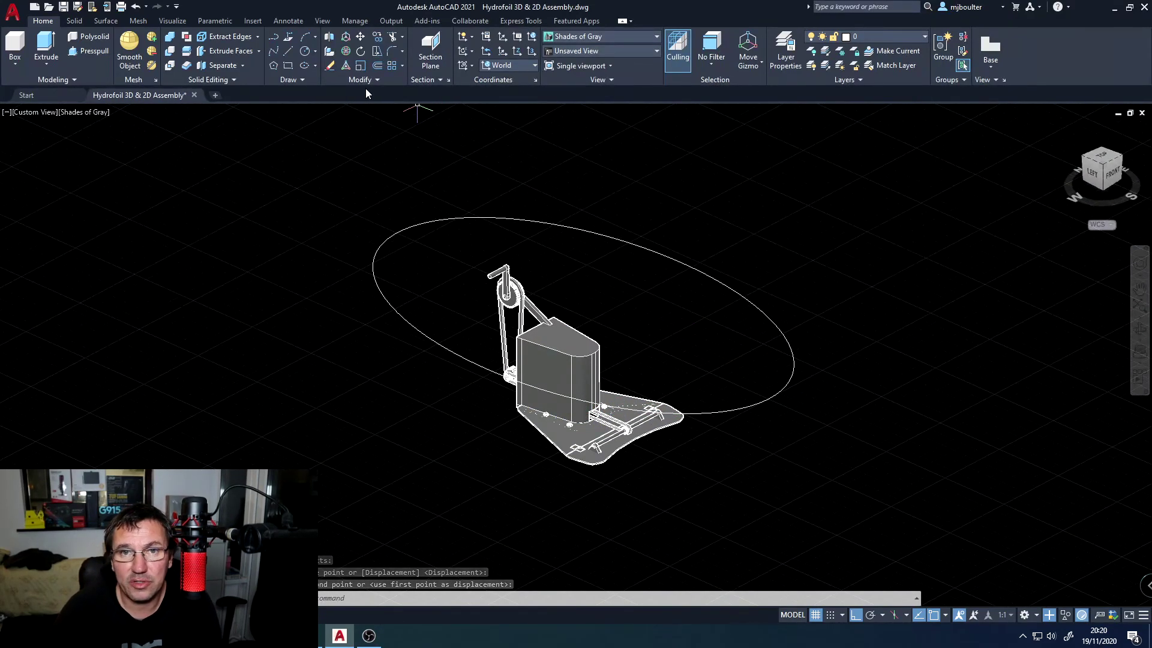
{"action": "left_click", "coordinate": [180, 22]}
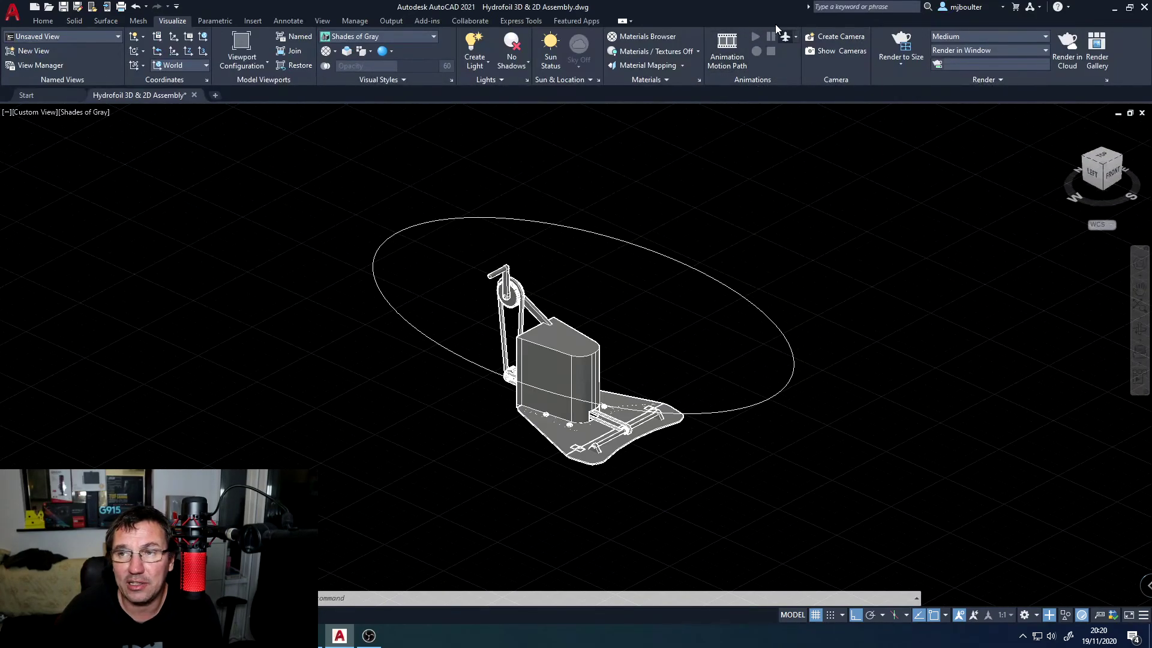
{"action": "right_click", "coordinate": [1122, 56]}
{"action": "mouse_move", "coordinate": [1042, 111]}
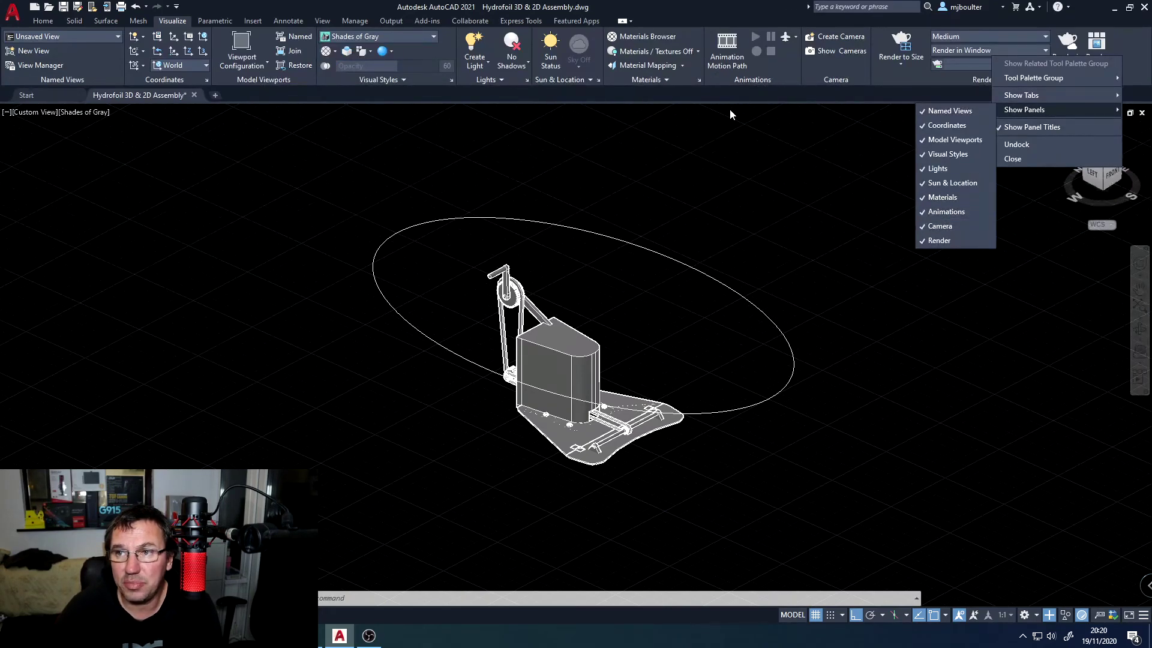
{"action": "left_click", "coordinate": [766, 190]}
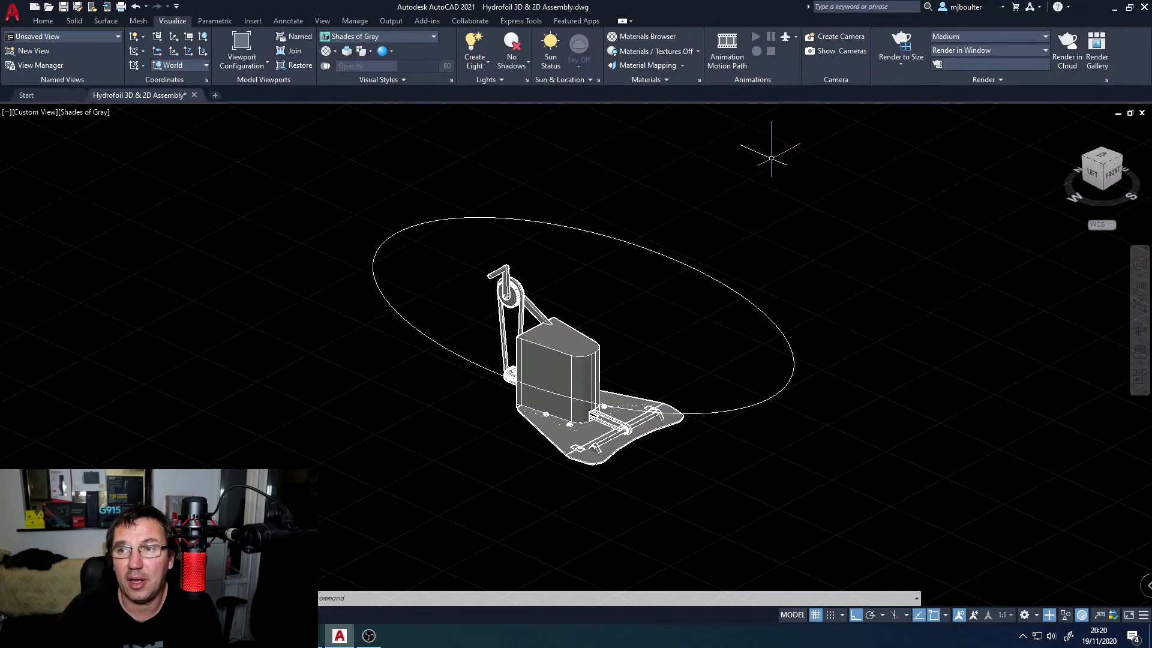
Start Animation Motion Path and link the camera to the ellipse, named Path1.
{"action": "left_click", "coordinate": [722, 48]}
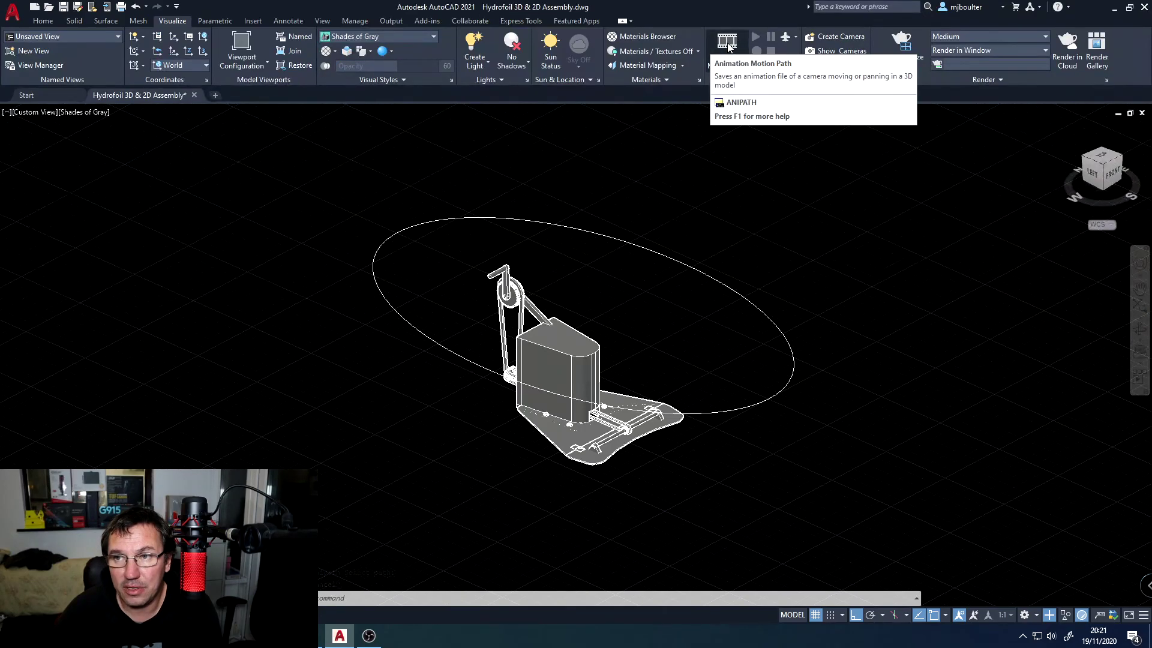
{"action": "left_click", "coordinate": [727, 47]}
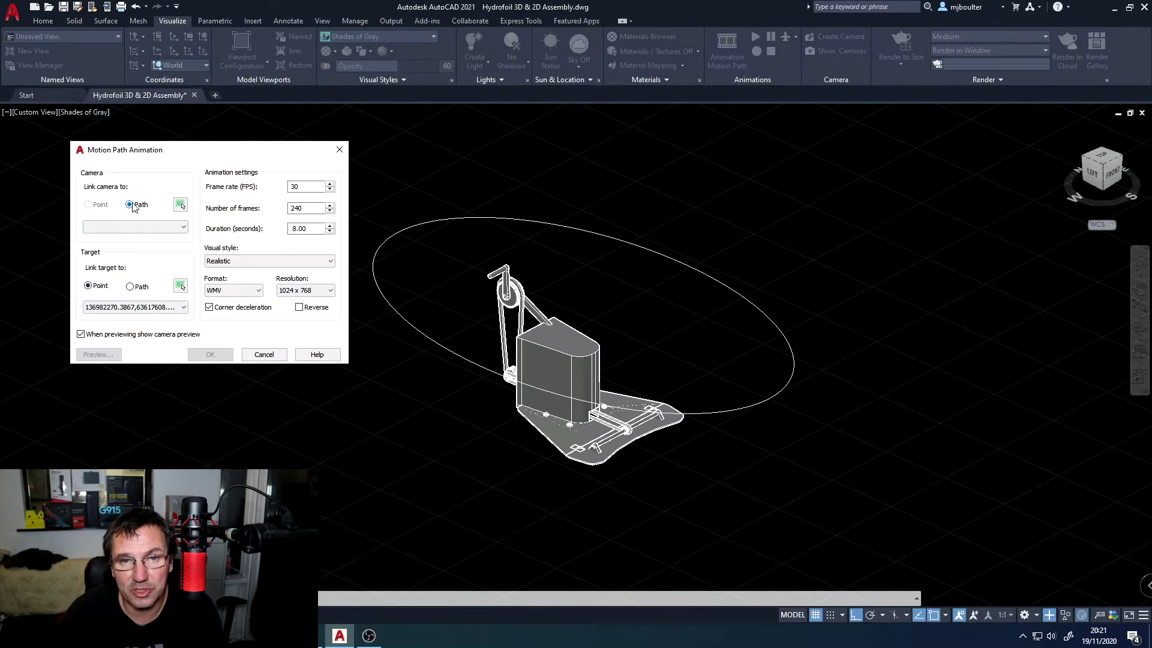
{"action": "left_click", "coordinate": [182, 204]}
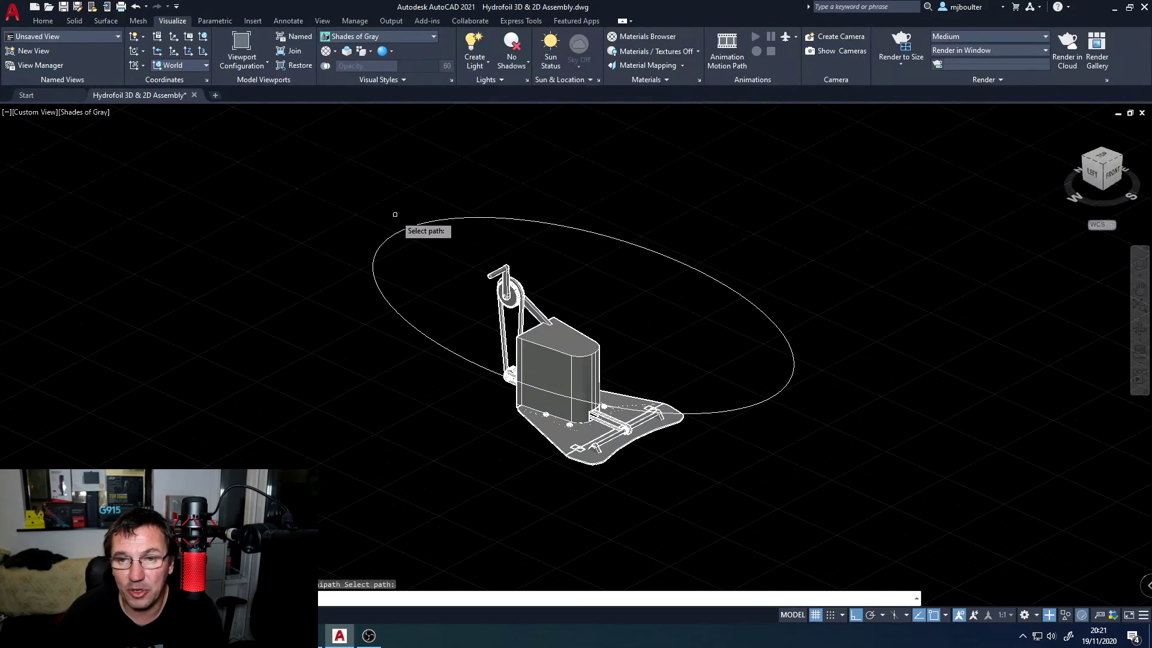
{"action": "left_click", "coordinate": [400, 238]}
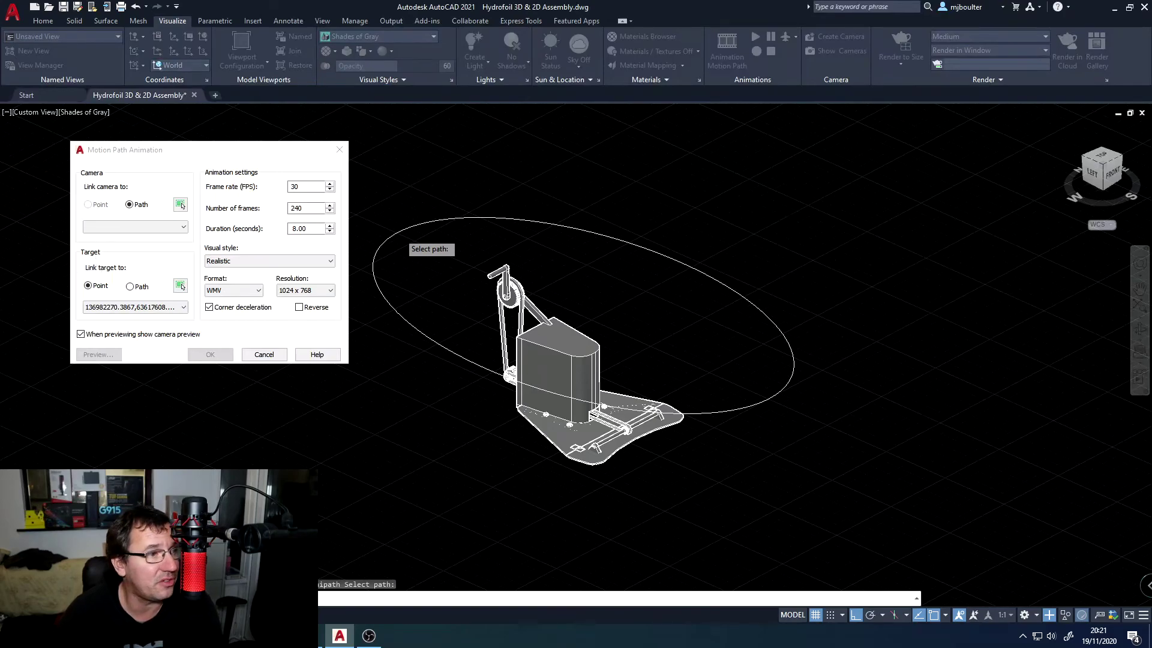
{"action": "left_click", "coordinate": [400, 239]}
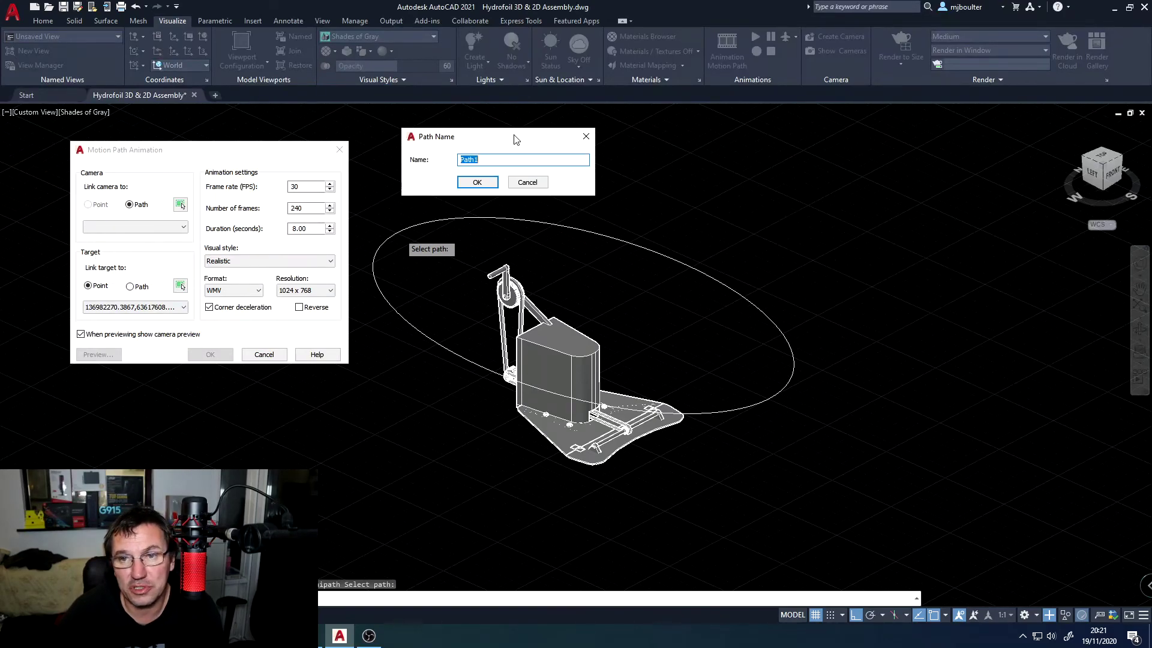
{"action": "left_click", "coordinate": [477, 183]}
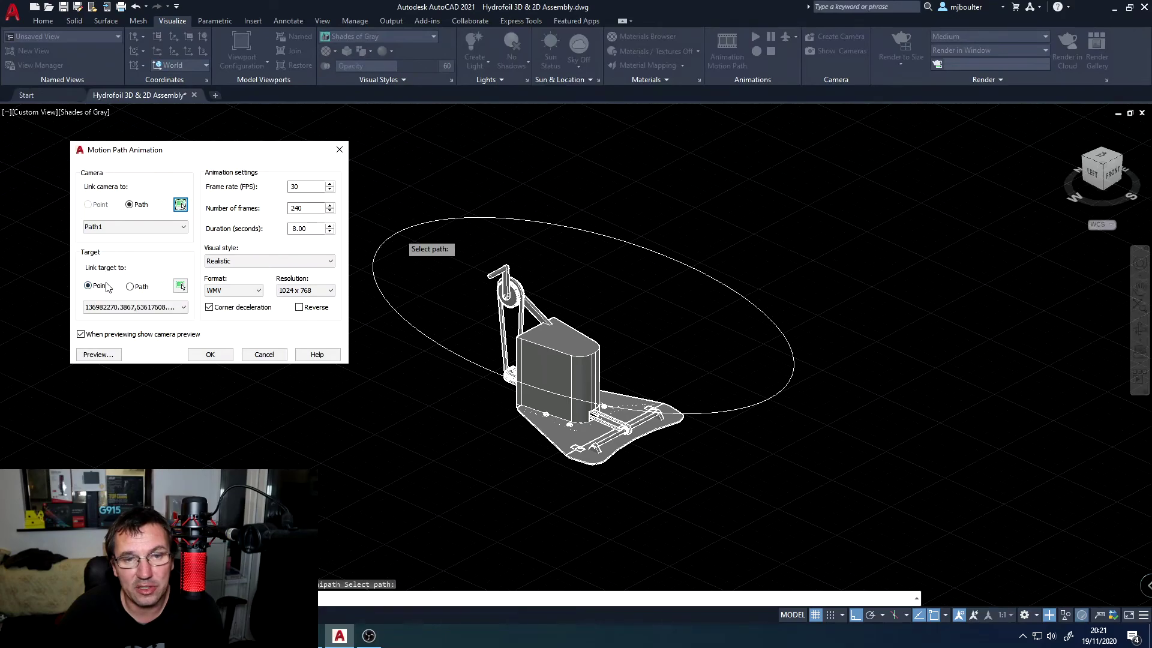
Set the camera target to a point on the box top with the default name.
{"action": "left_click", "coordinate": [180, 287]}
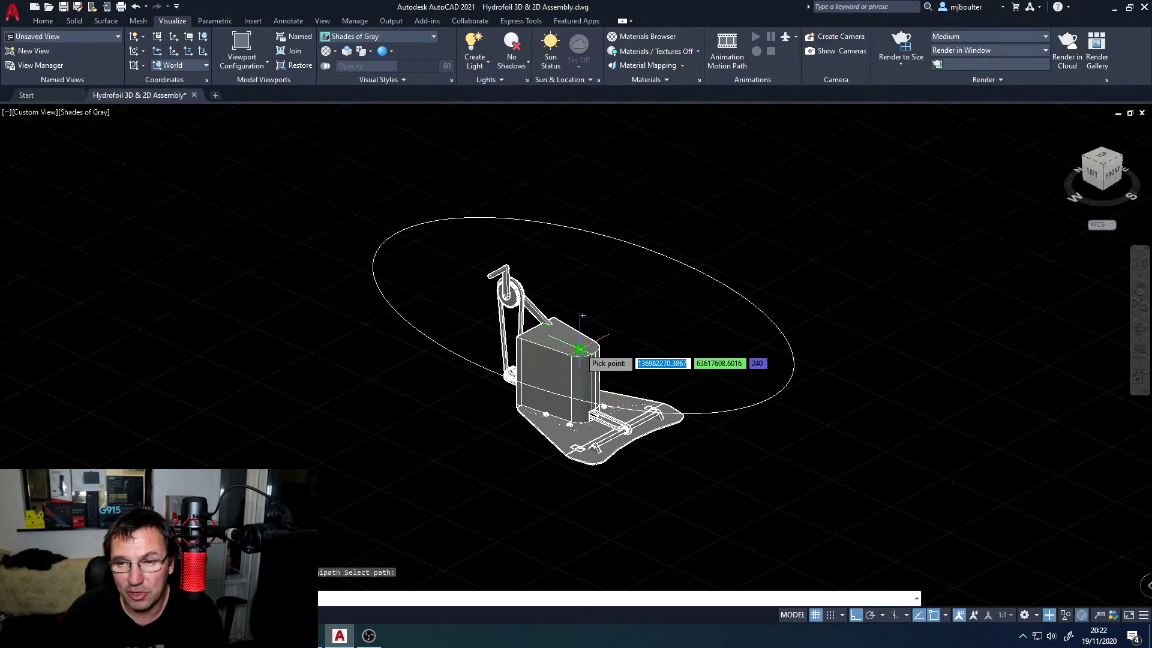
{"action": "left_click", "coordinate": [580, 350]}
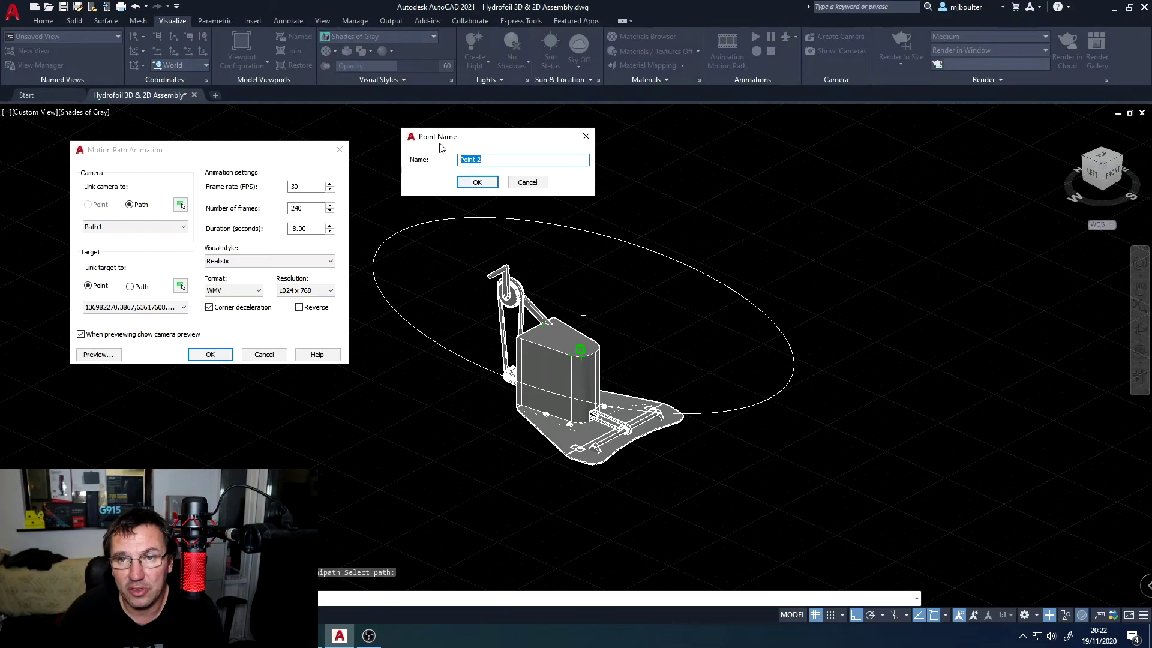
{"action": "left_click", "coordinate": [477, 182]}
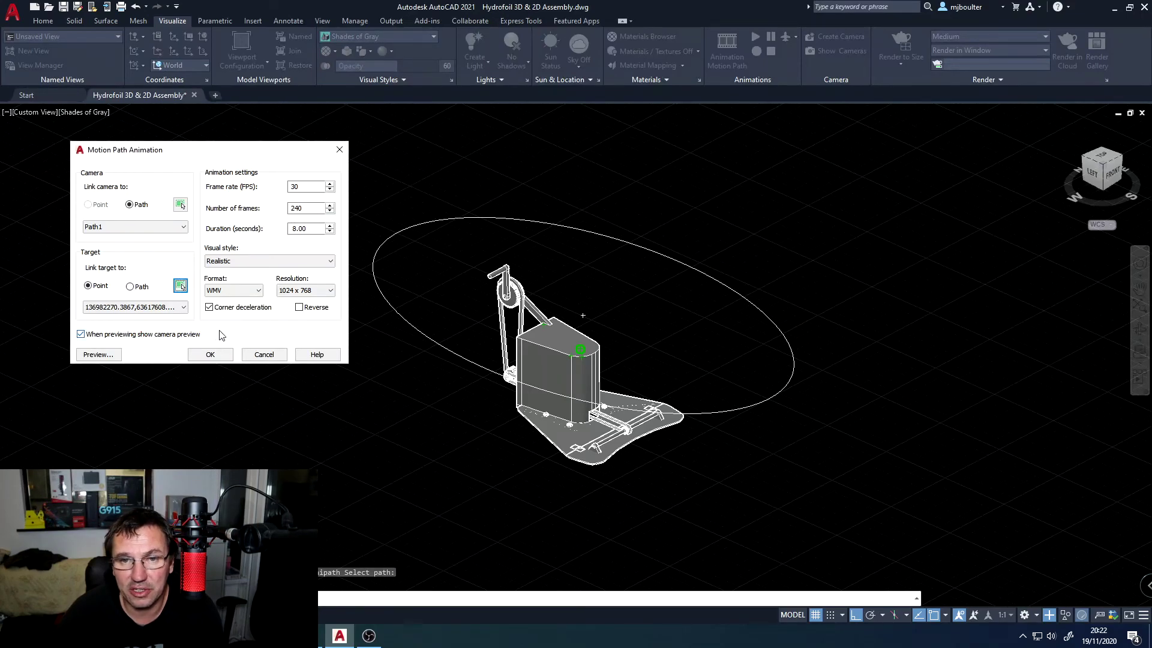
Keep Realistic visual style, 1024 x 768 resolution and WMV output format.
{"action": "left_click", "coordinate": [236, 261]}
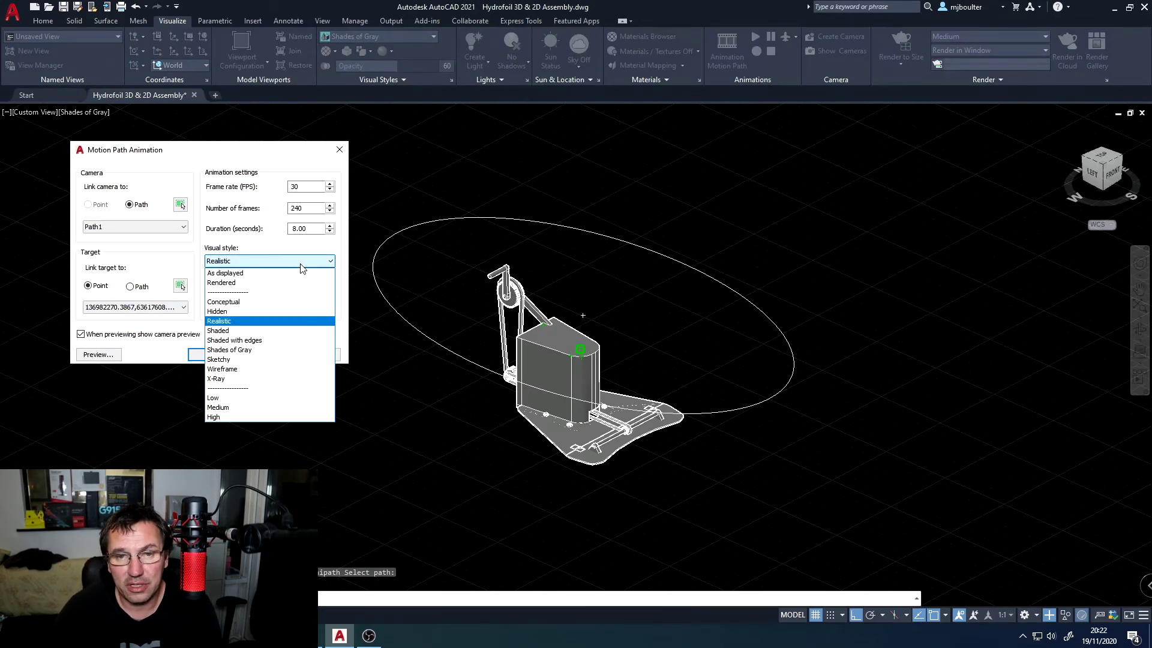
{"action": "left_click", "coordinate": [228, 321]}
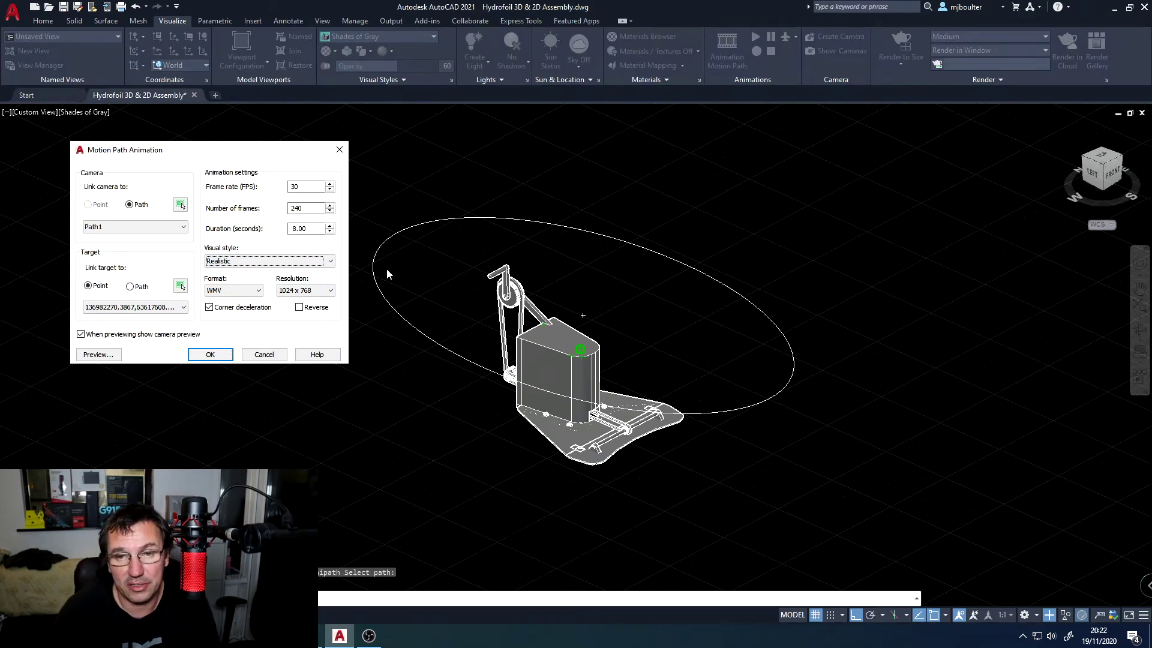
{"action": "left_click", "coordinate": [317, 290]}
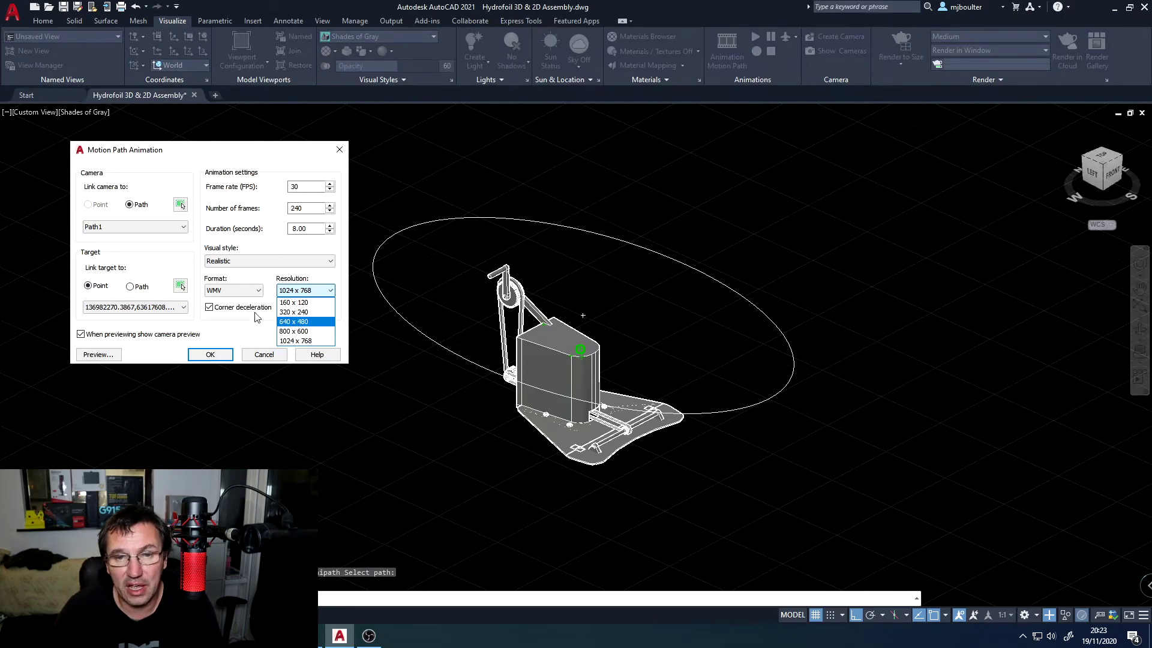
{"action": "left_click", "coordinate": [266, 293]}
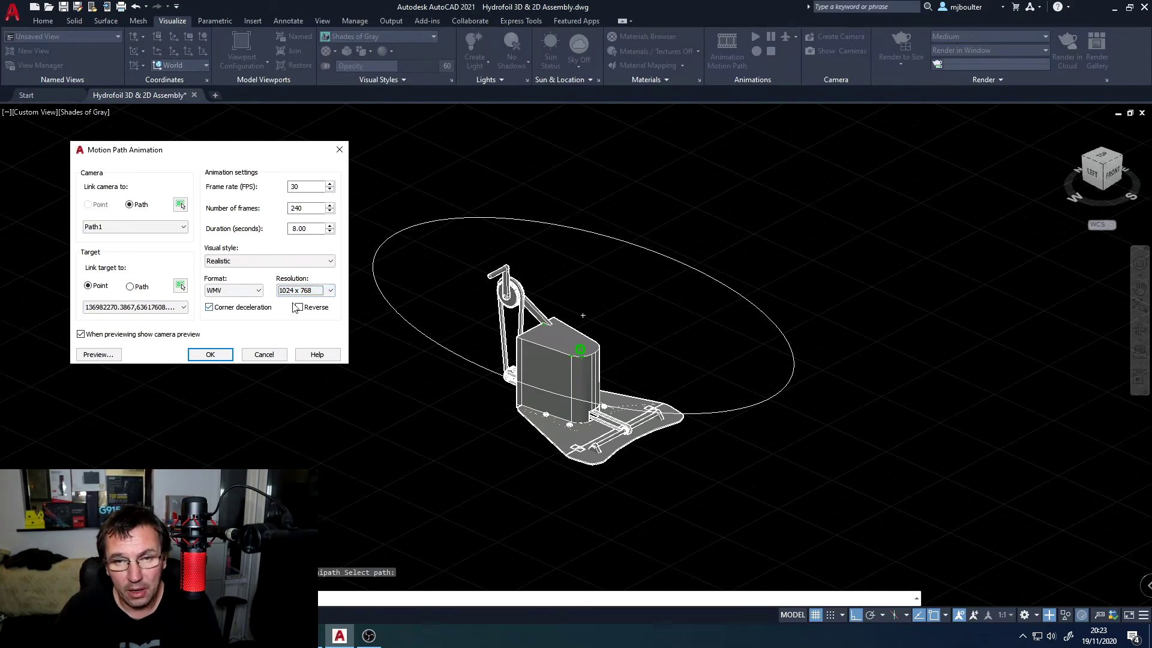
{"action": "left_click", "coordinate": [256, 292]}
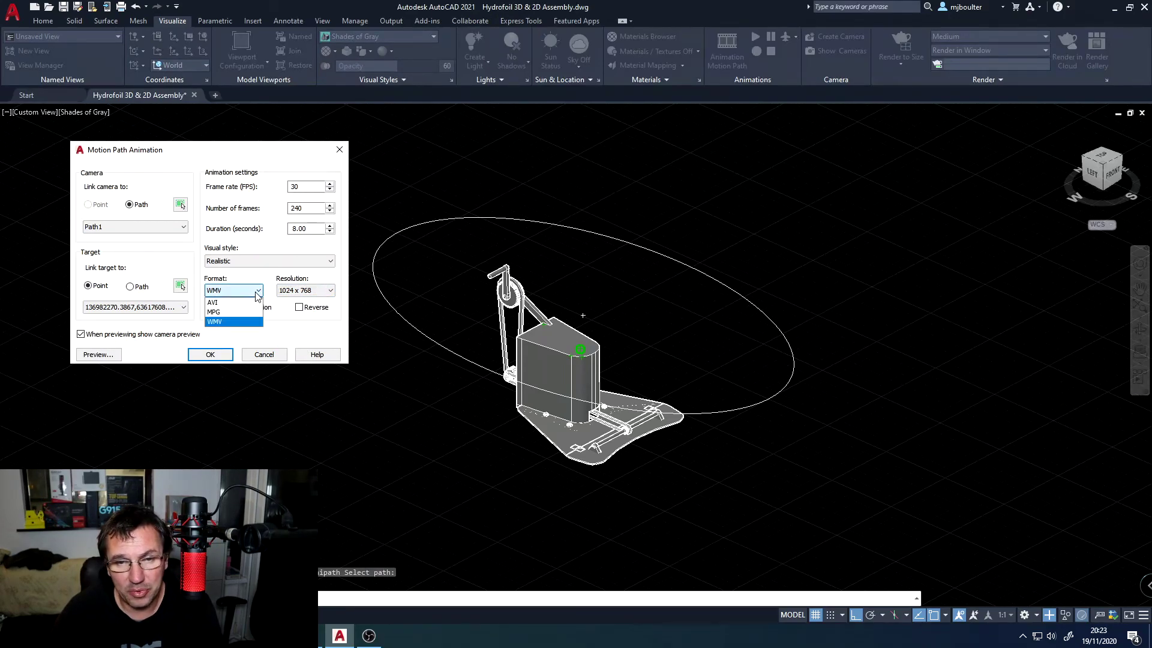
{"action": "left_click", "coordinate": [217, 323]}
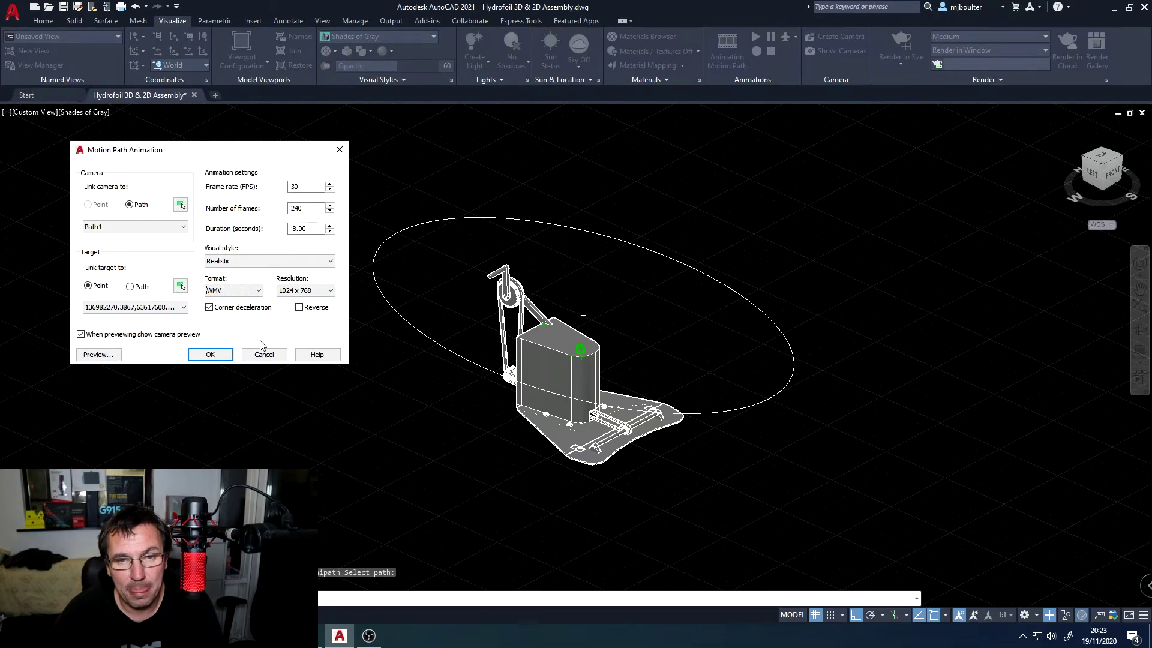
{"action": "left_click", "coordinate": [107, 354]}
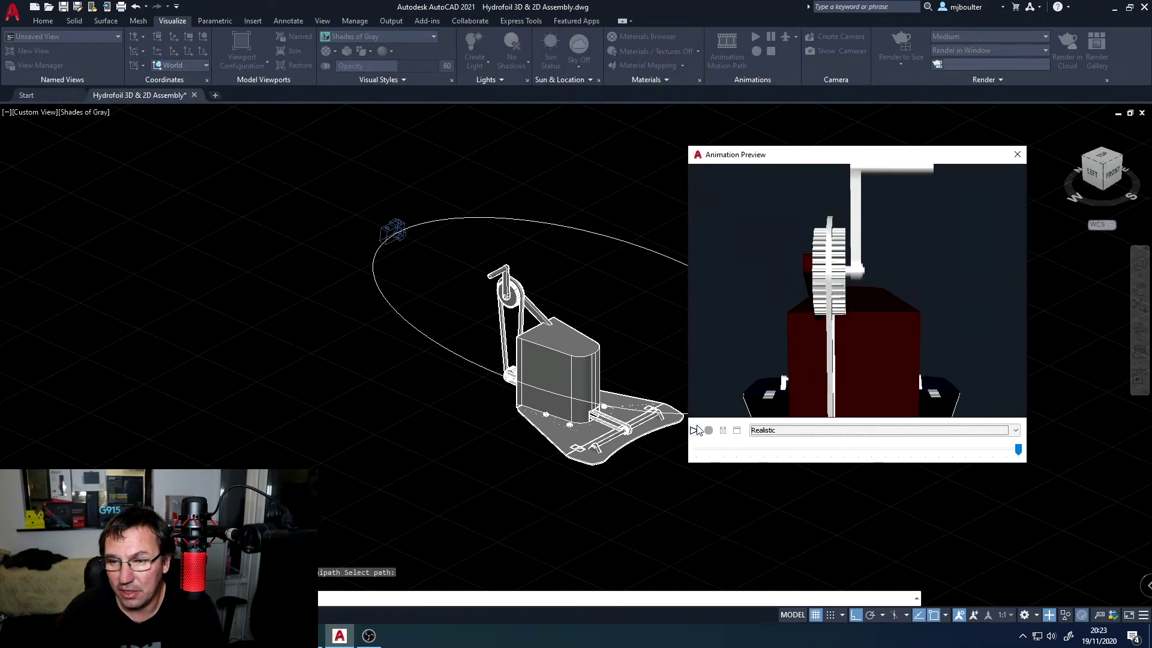
{"action": "left_click", "coordinate": [694, 430]}
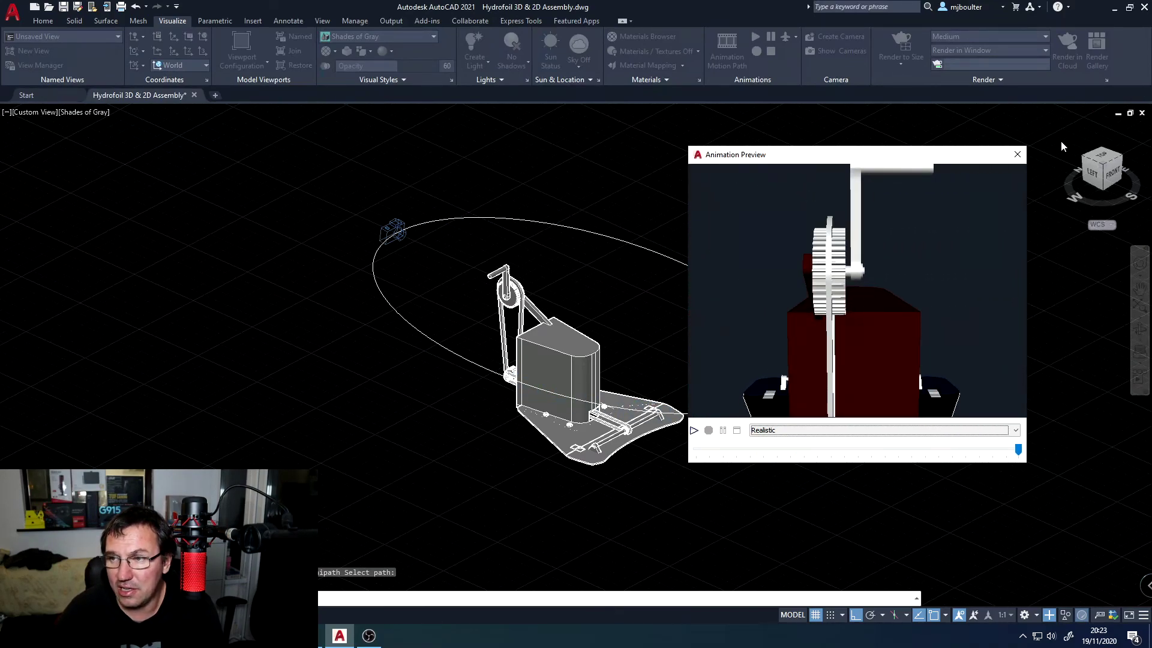
{"action": "left_click", "coordinate": [1018, 156]}
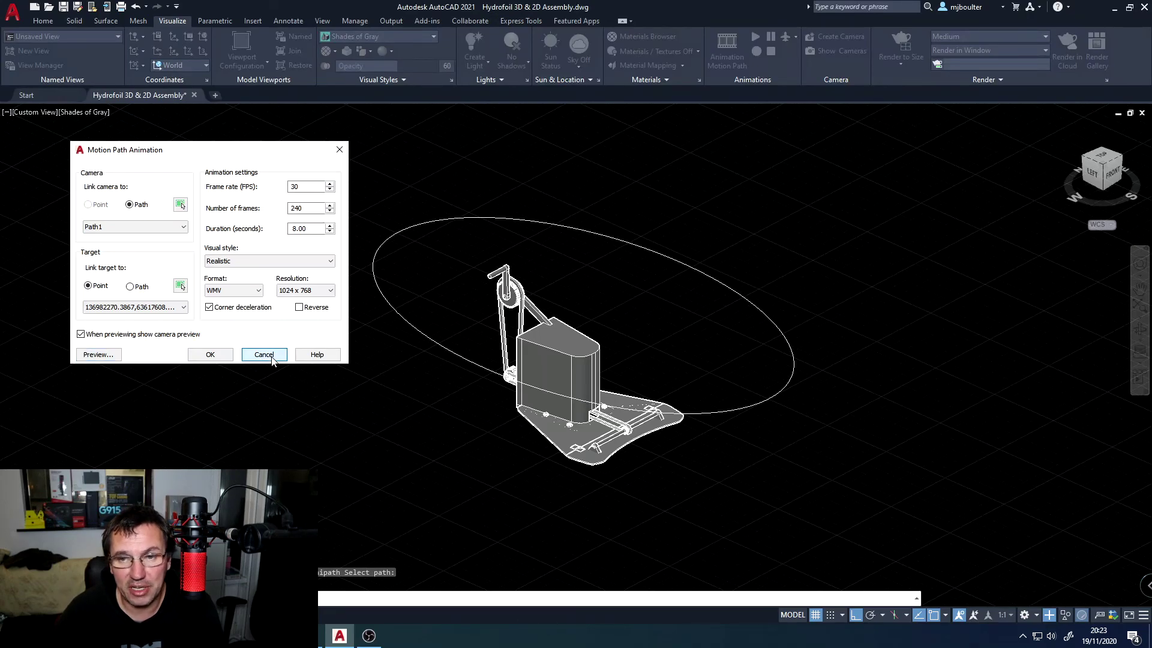
Cancel the animation dialog and stretch the ellipse's quadrant grips outward on both axes.
{"action": "left_click", "coordinate": [263, 355]}
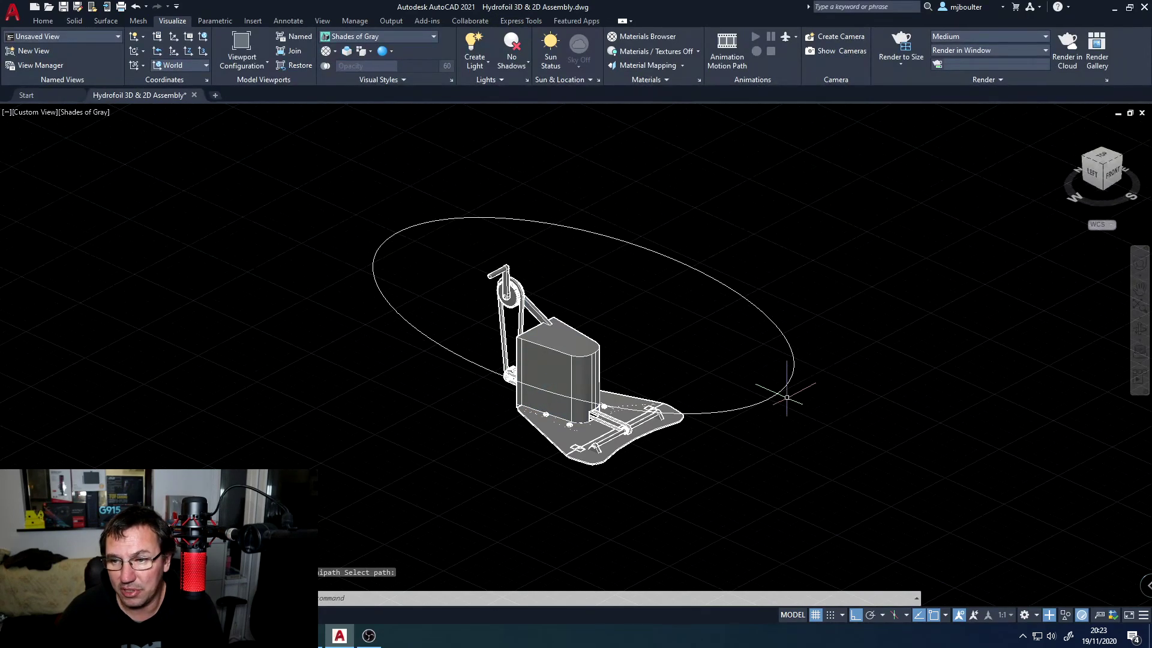
{"action": "left_click", "coordinate": [768, 398]}
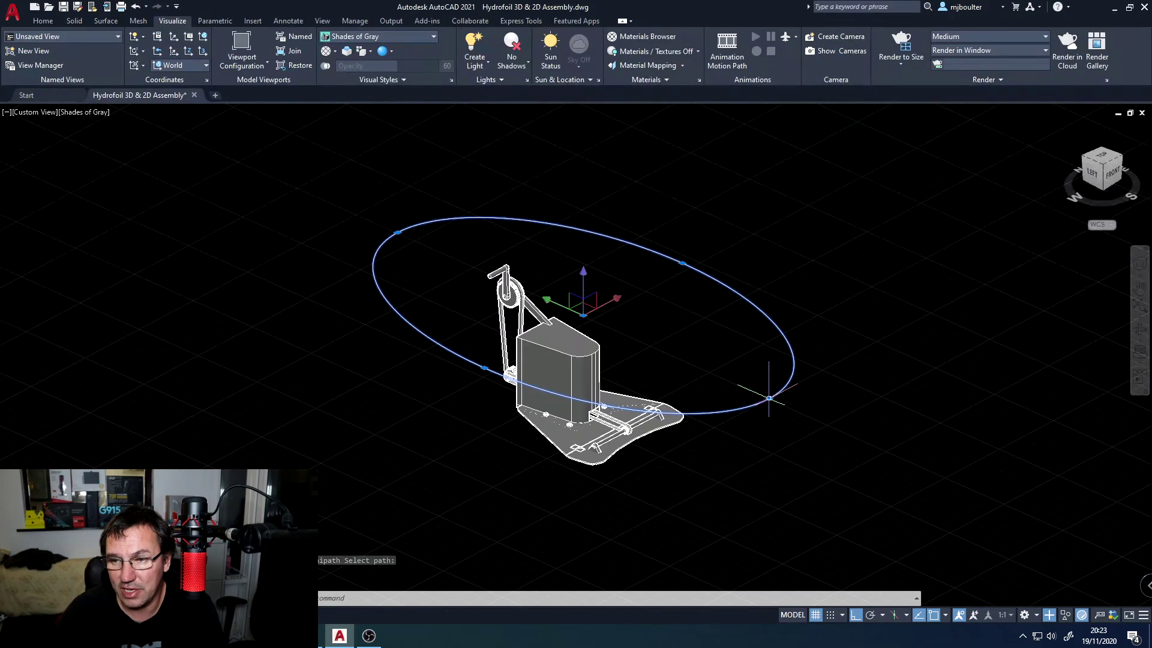
{"action": "left_click", "coordinate": [769, 398]}
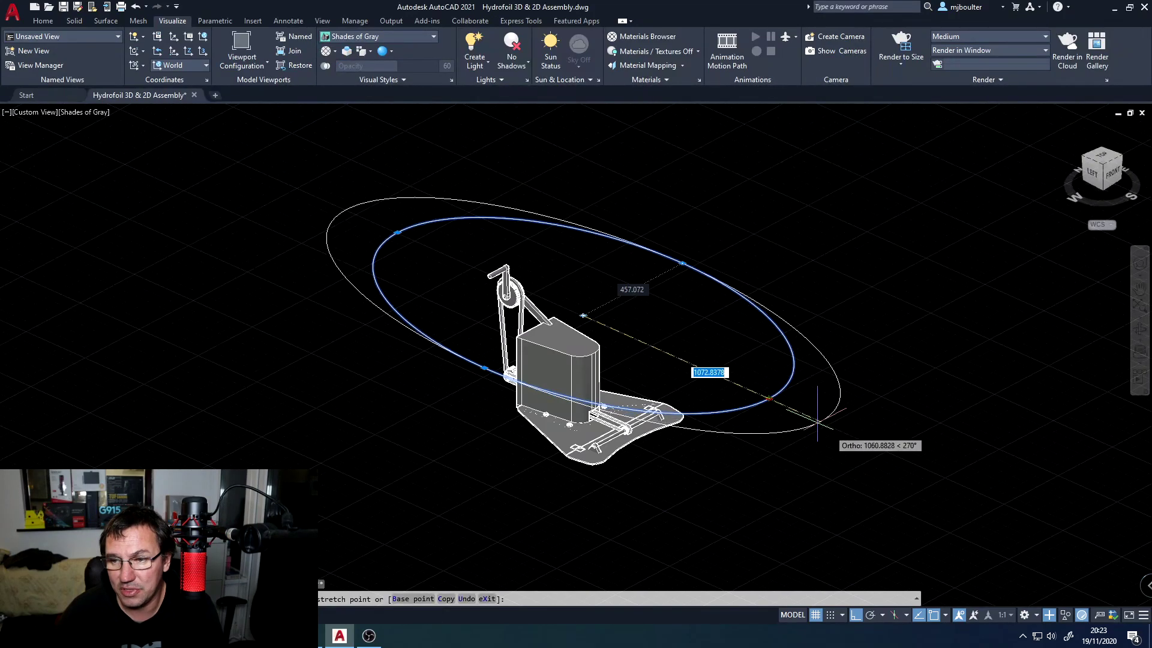
{"action": "left_click", "coordinate": [962, 504]}
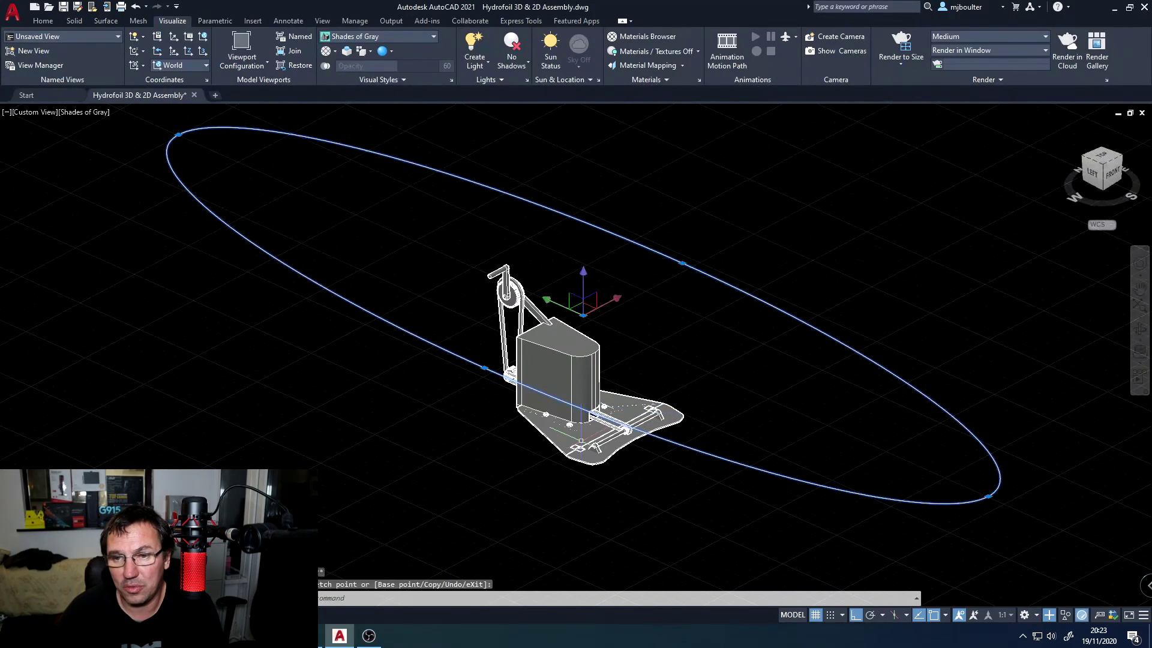
{"action": "left_click", "coordinate": [484, 367]}
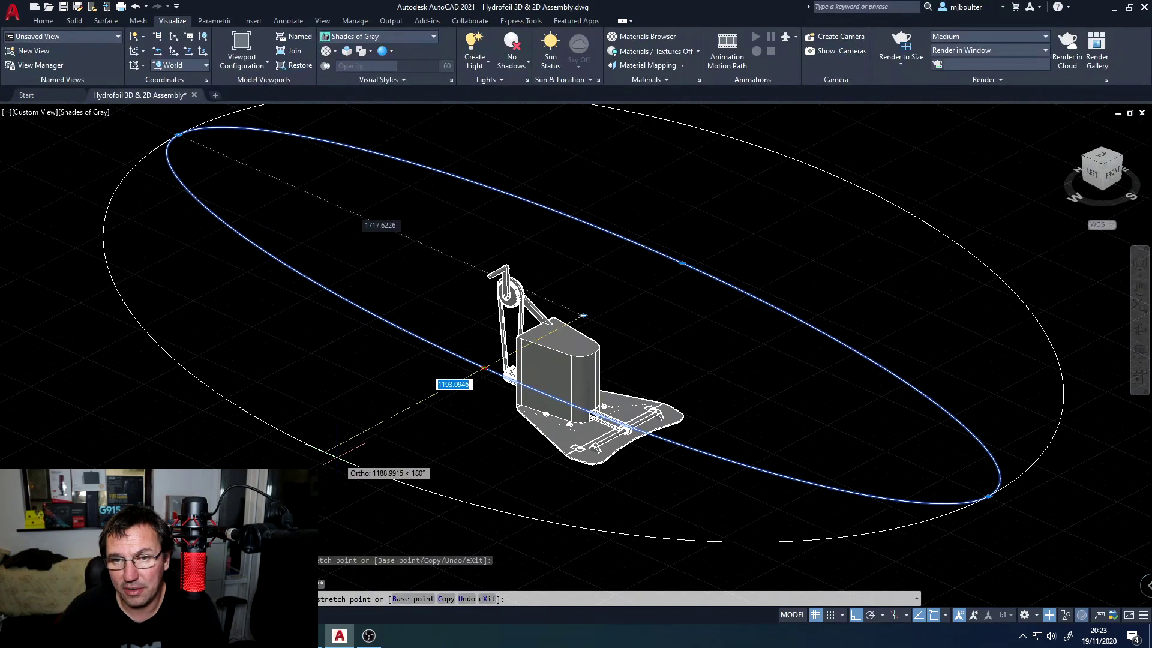
{"action": "left_click", "coordinate": [327, 471]}
{"action": "scroll", "coordinate": [582, 439], "scroll_direction": "down", "scroll_amount": 3}
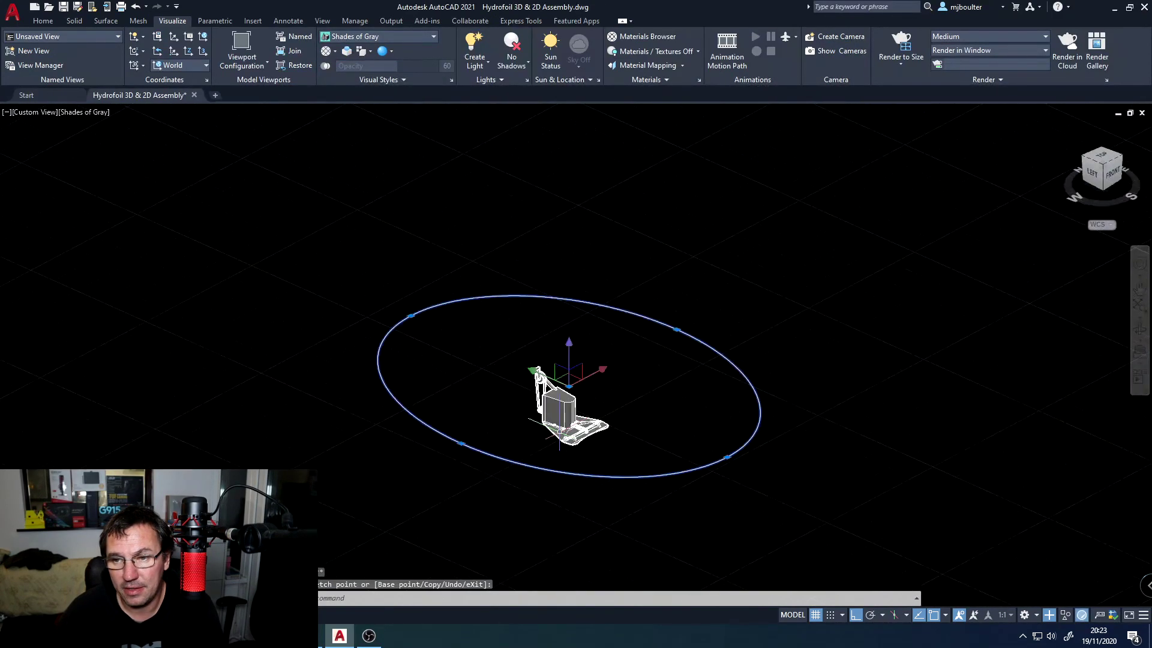
{"action": "middle_click_drag", "start_coordinate": [580, 440], "coordinate": [667, 420]}
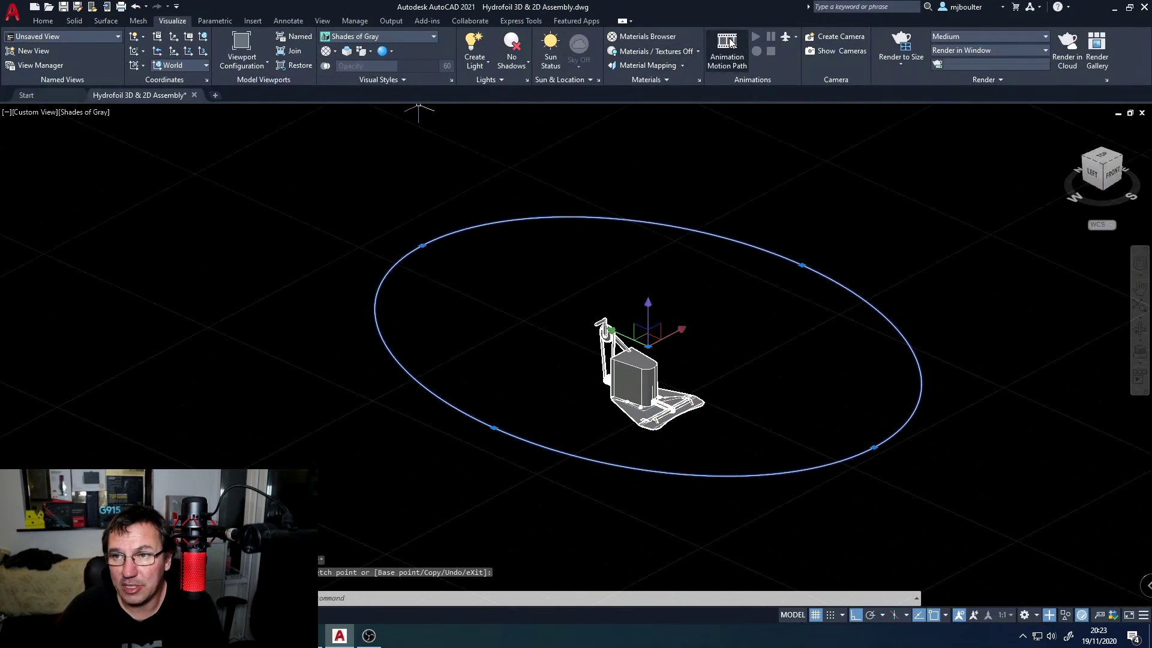
Restart Animation Motion Path with the enlarged ellipse as camera path Path1.
{"action": "left_click", "coordinate": [730, 43]}
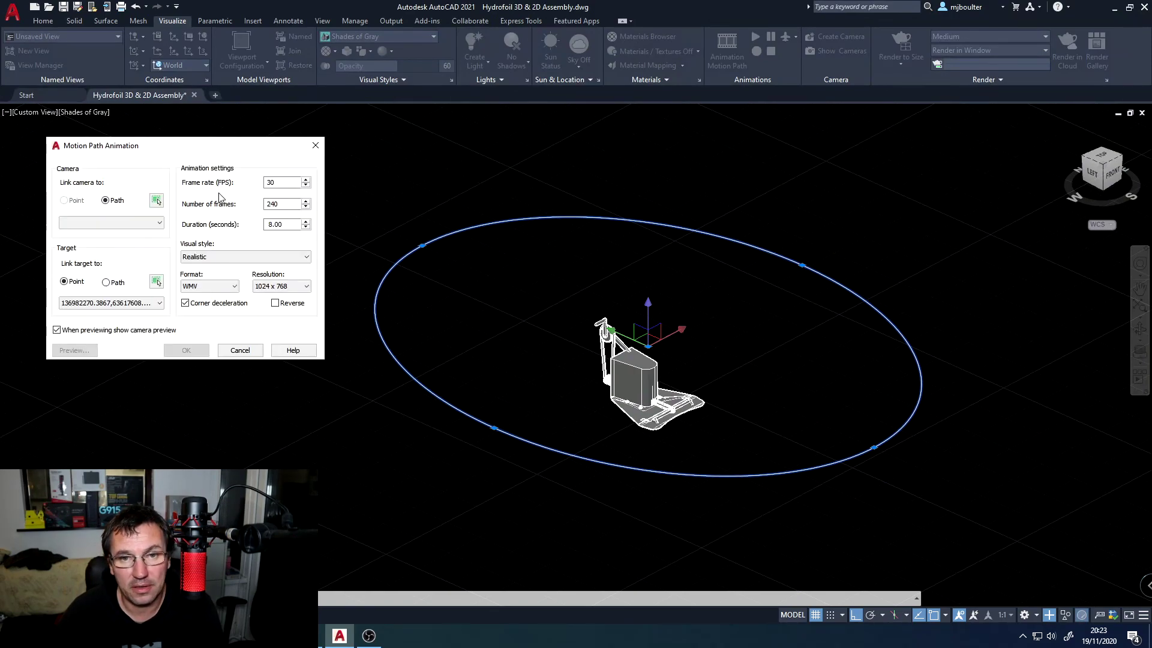
{"action": "left_click", "coordinate": [156, 201]}
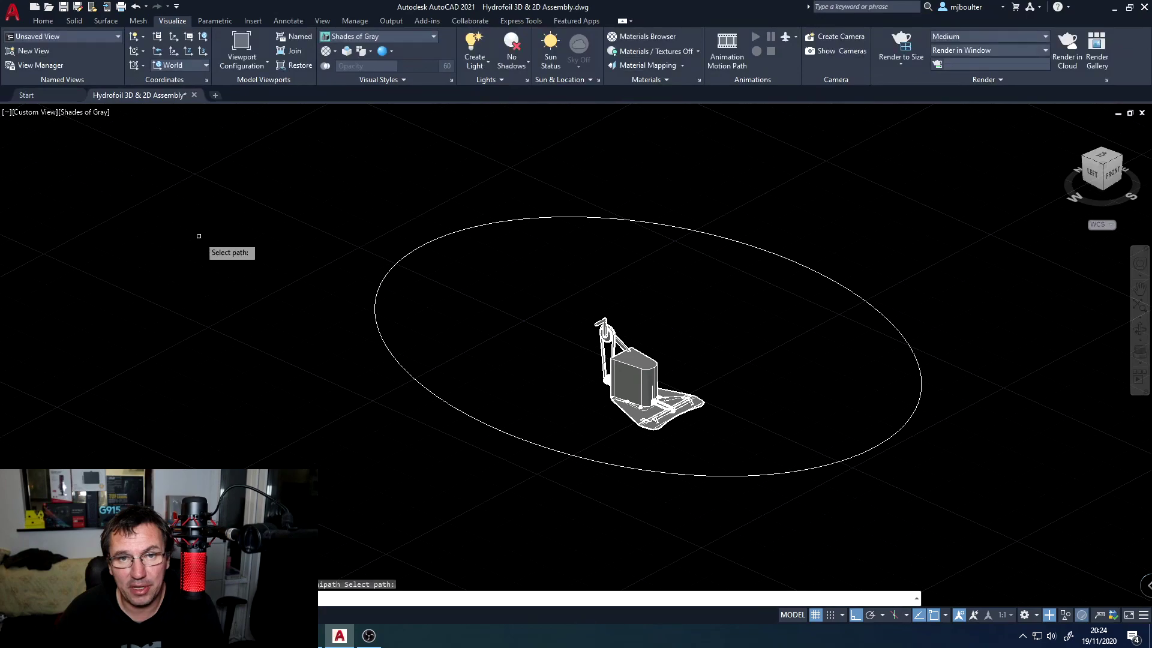
{"action": "left_click", "coordinate": [409, 375]}
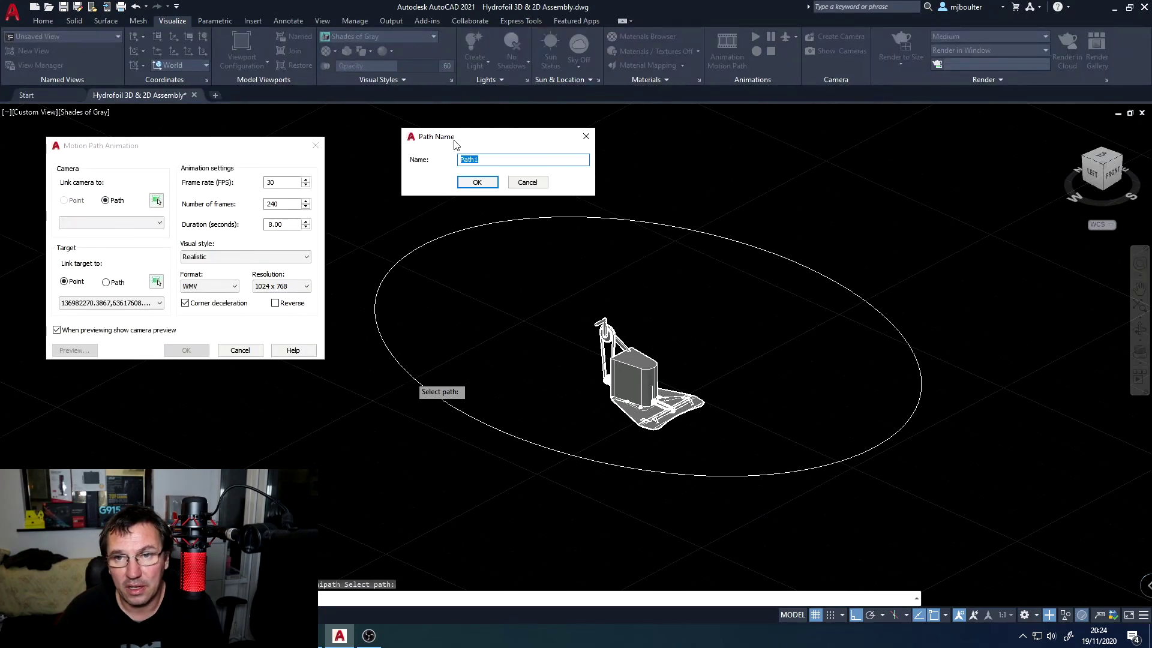
{"action": "left_click", "coordinate": [473, 182]}
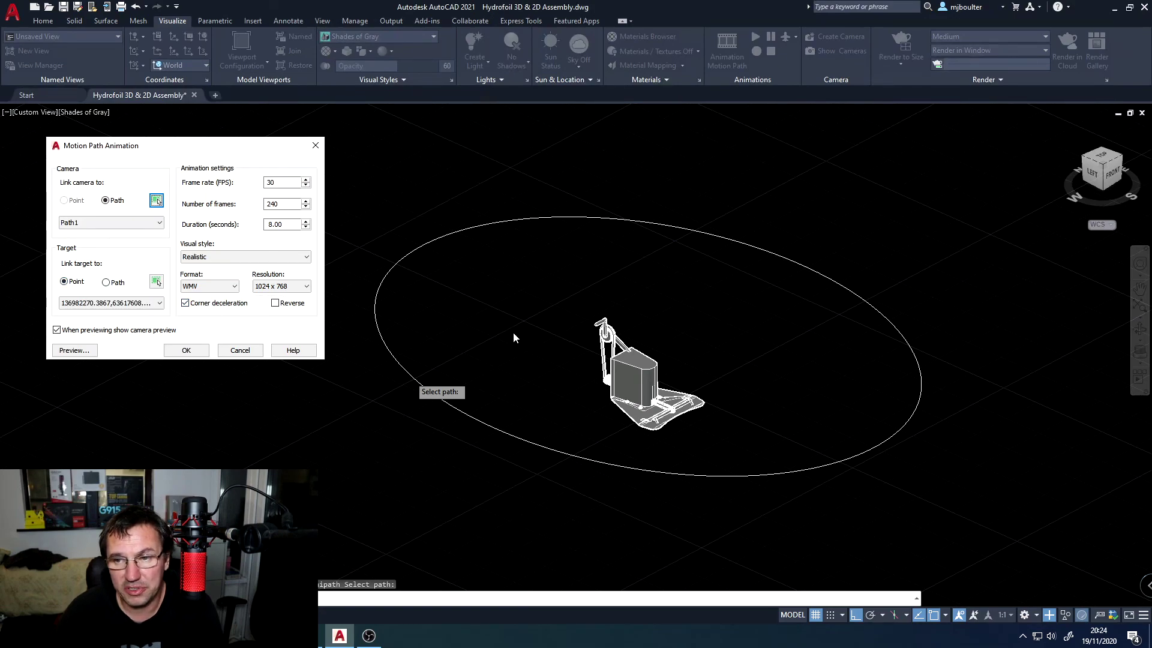
Aim the camera at the centre of the box top, saved as Point 2.
{"action": "left_click", "coordinate": [156, 282]}
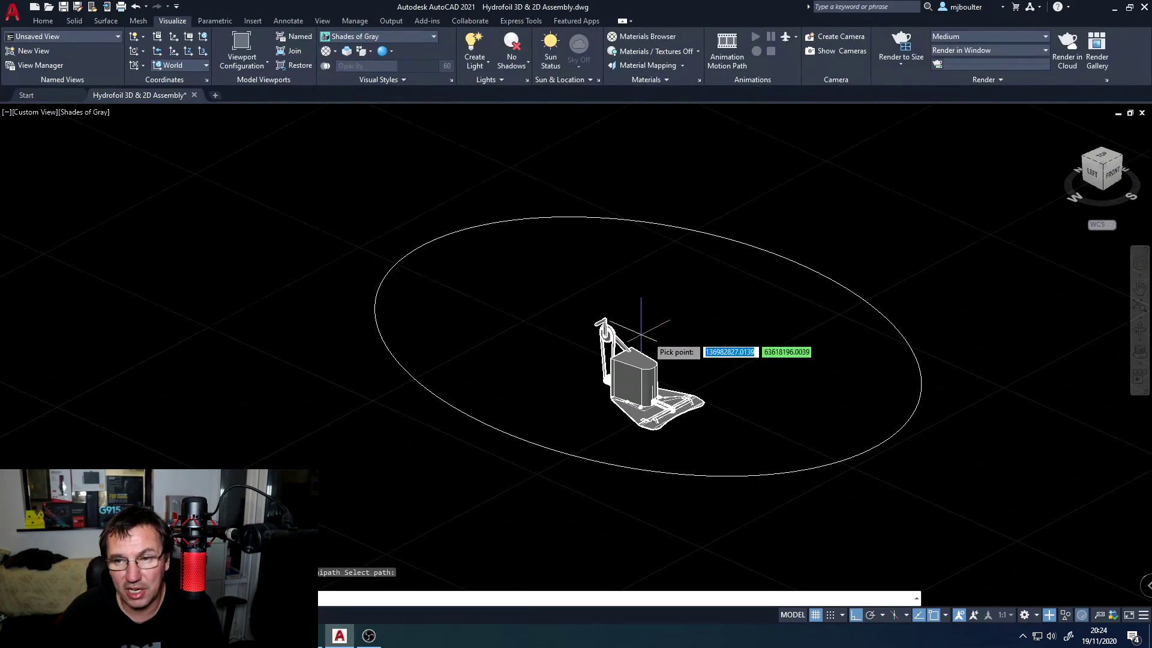
{"action": "left_click", "coordinate": [646, 365]}
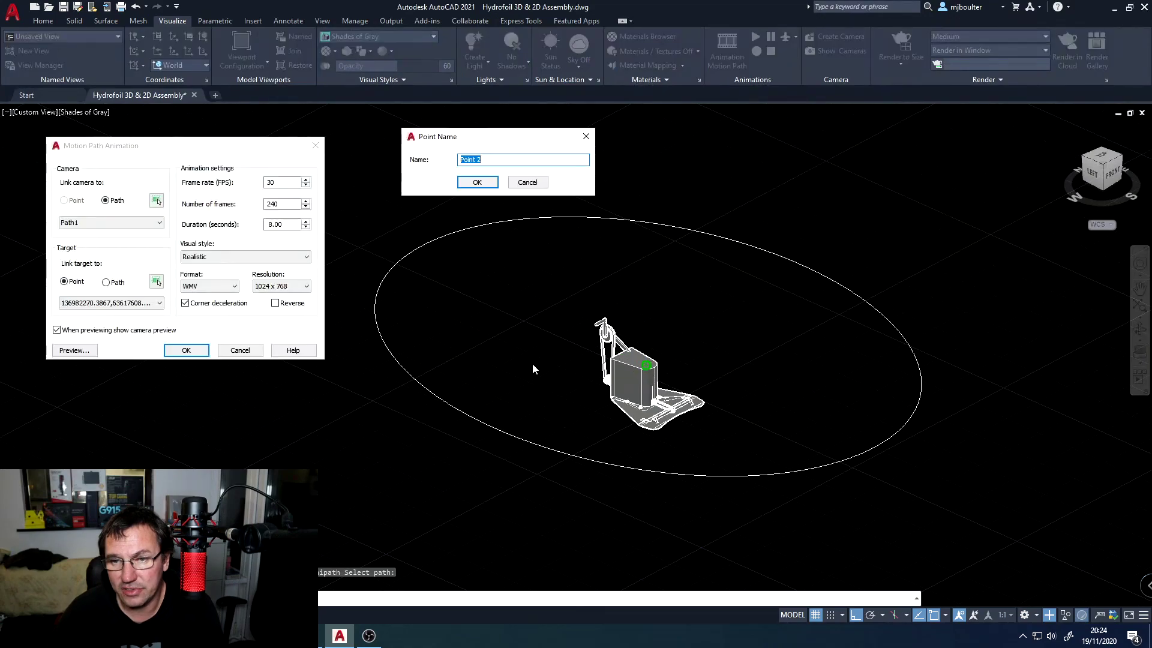
{"action": "left_click", "coordinate": [474, 182]}
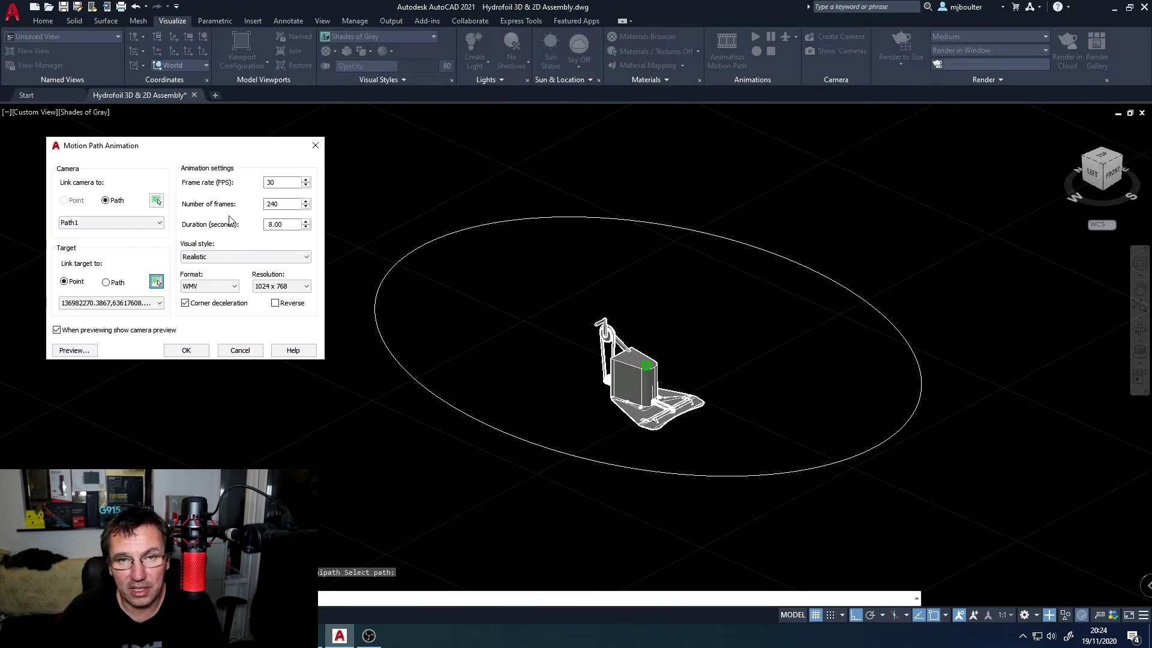
Preview the animation along the enlarged path, then confirm the settings with OK.
{"action": "left_click", "coordinate": [57, 351]}
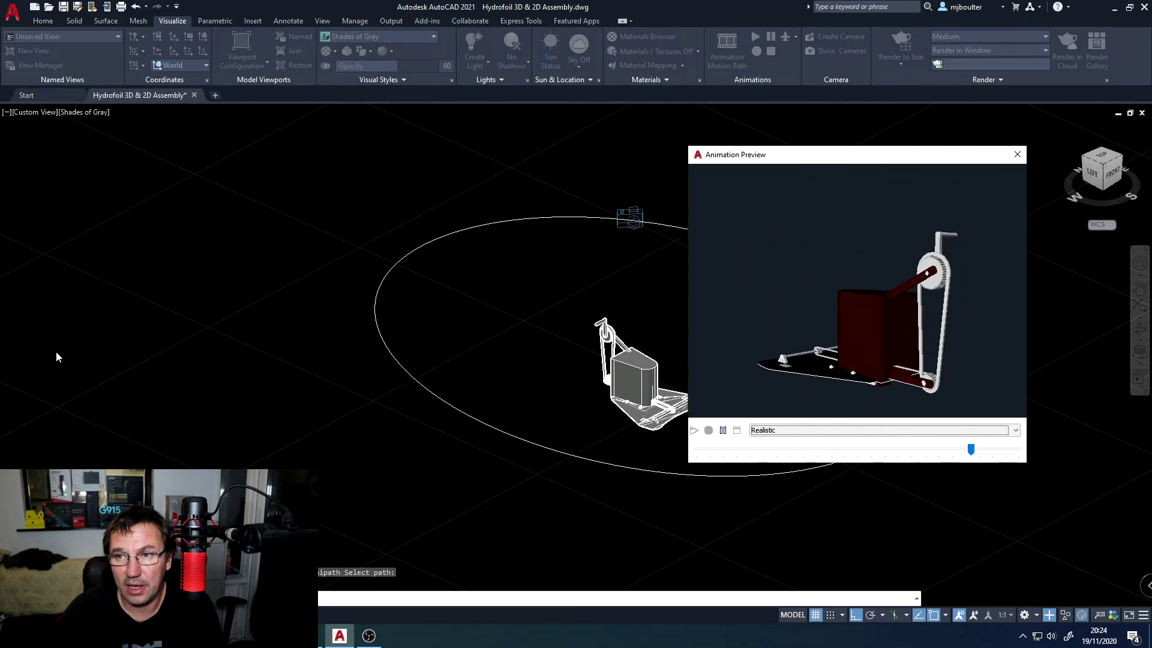
{"action": "left_click", "coordinate": [1017, 154]}
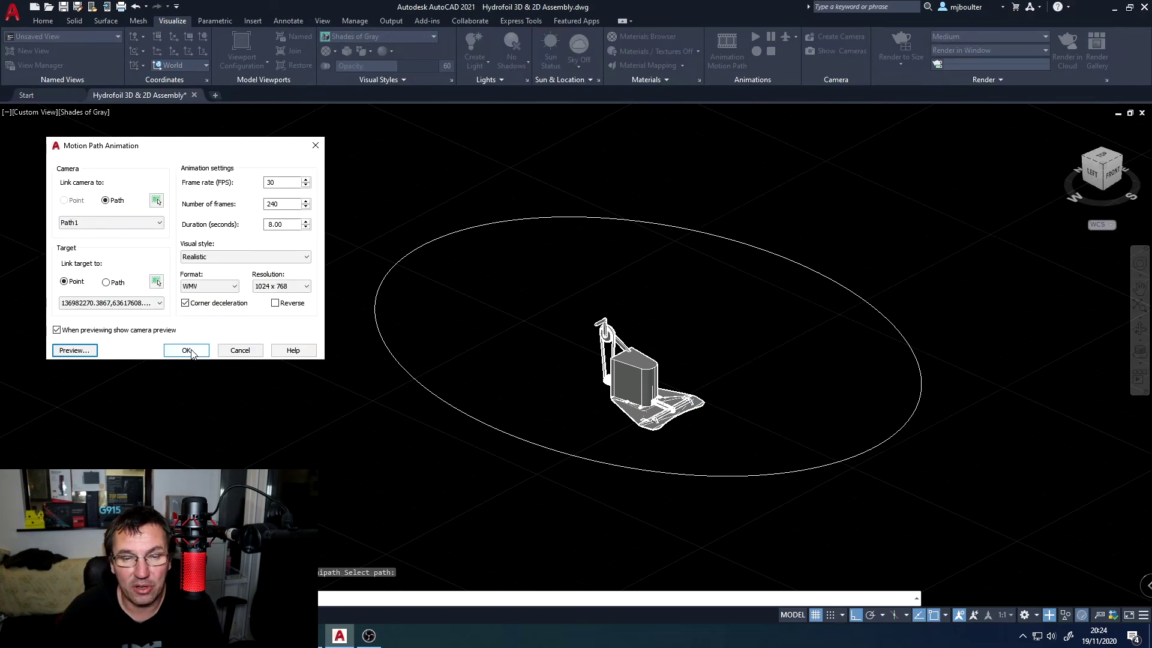
{"action": "left_click", "coordinate": [191, 352]}
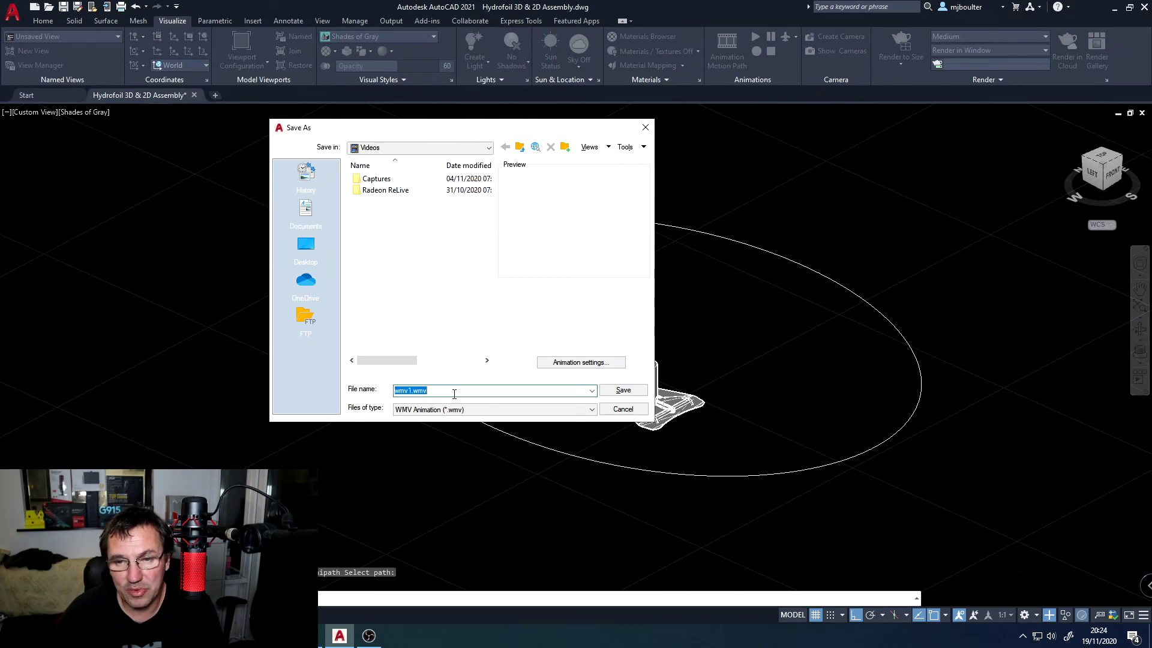
Save the animation as a WMV video in the Videos folder with the default name.
{"action": "left_click", "coordinate": [623, 390]}
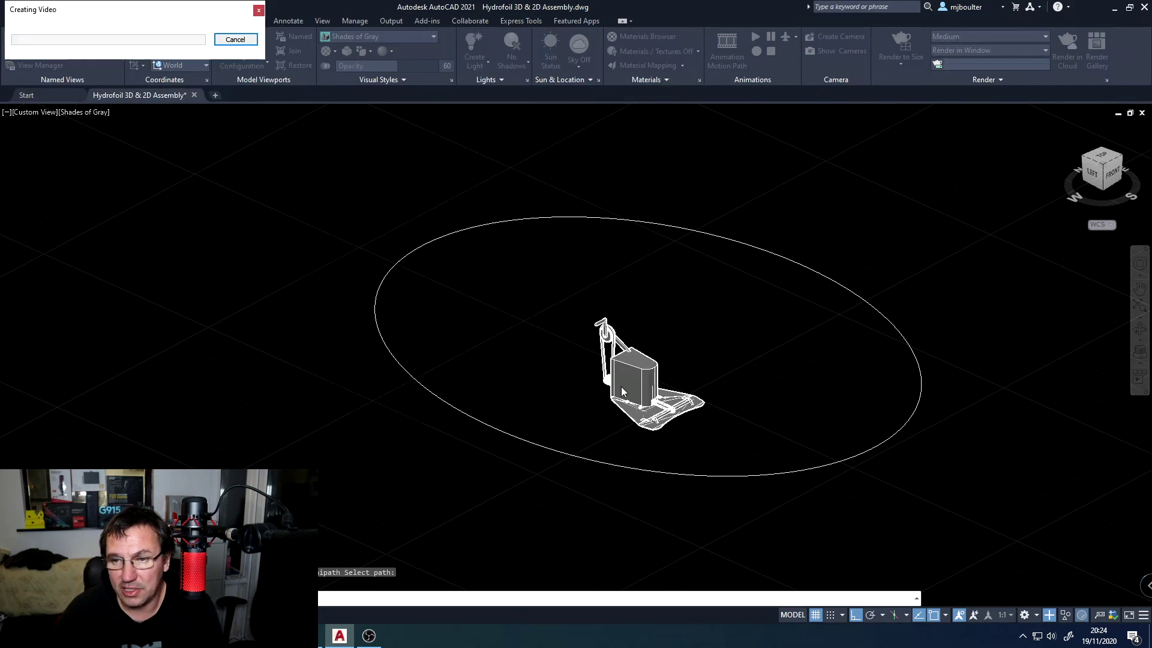